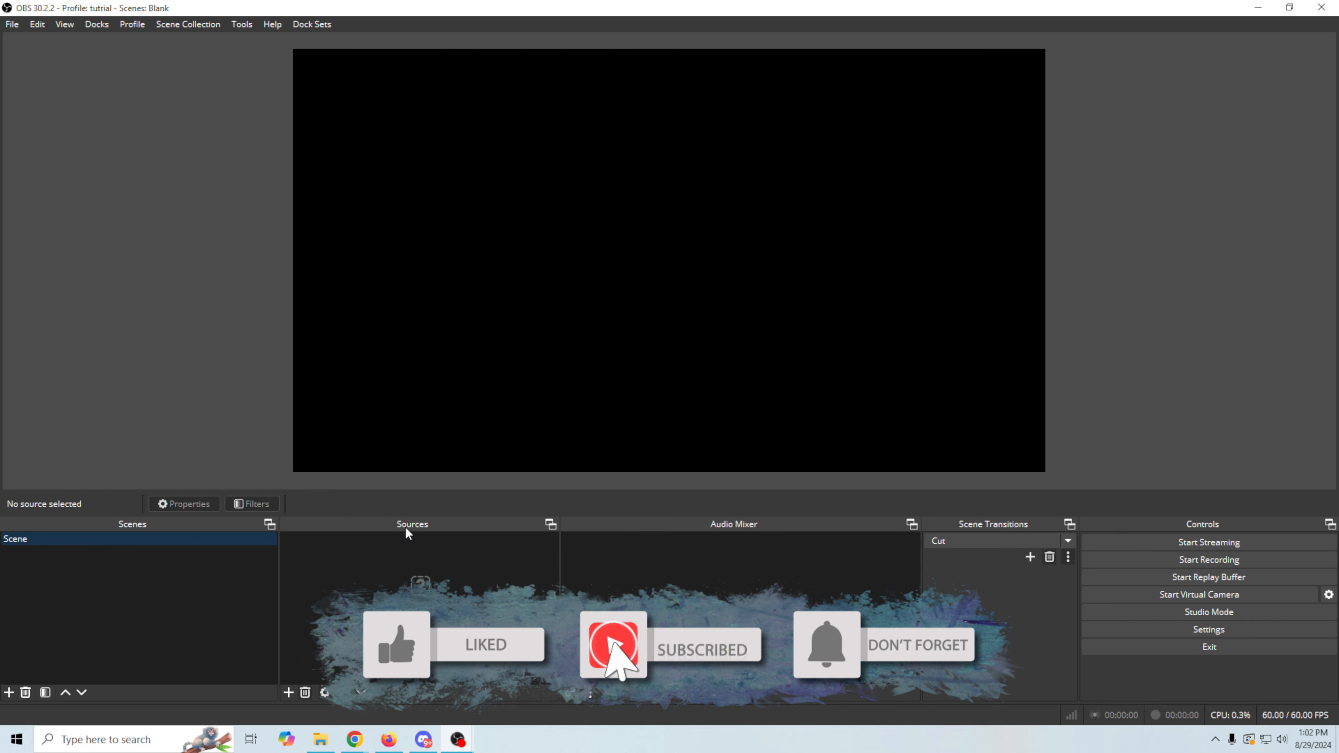
- Add a new VLC Video Source to the scene and move its properties window aside
{"action": "left_click", "coordinate": [287, 693]}
{"action": "left_click", "coordinate": [288, 693]}
{"action": "left_click", "coordinate": [287, 693]}
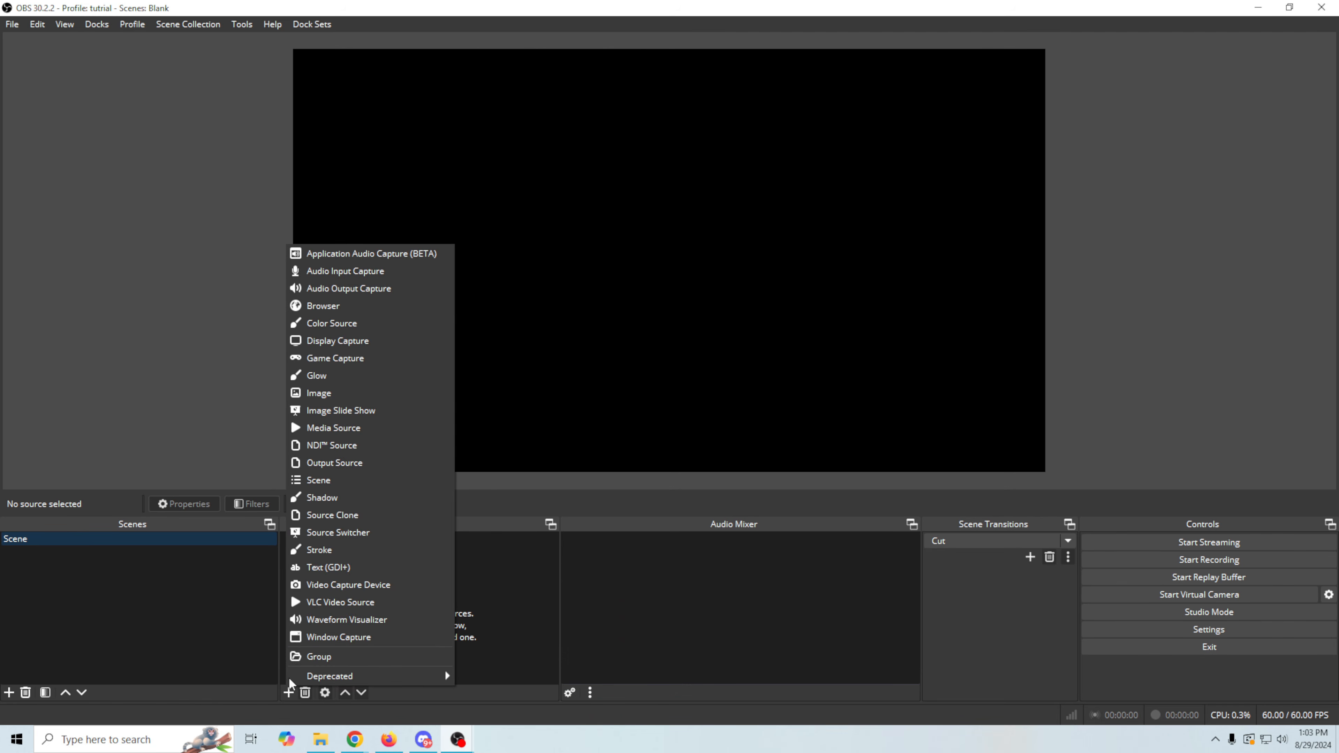
{"action": "left_click", "coordinate": [335, 604]}
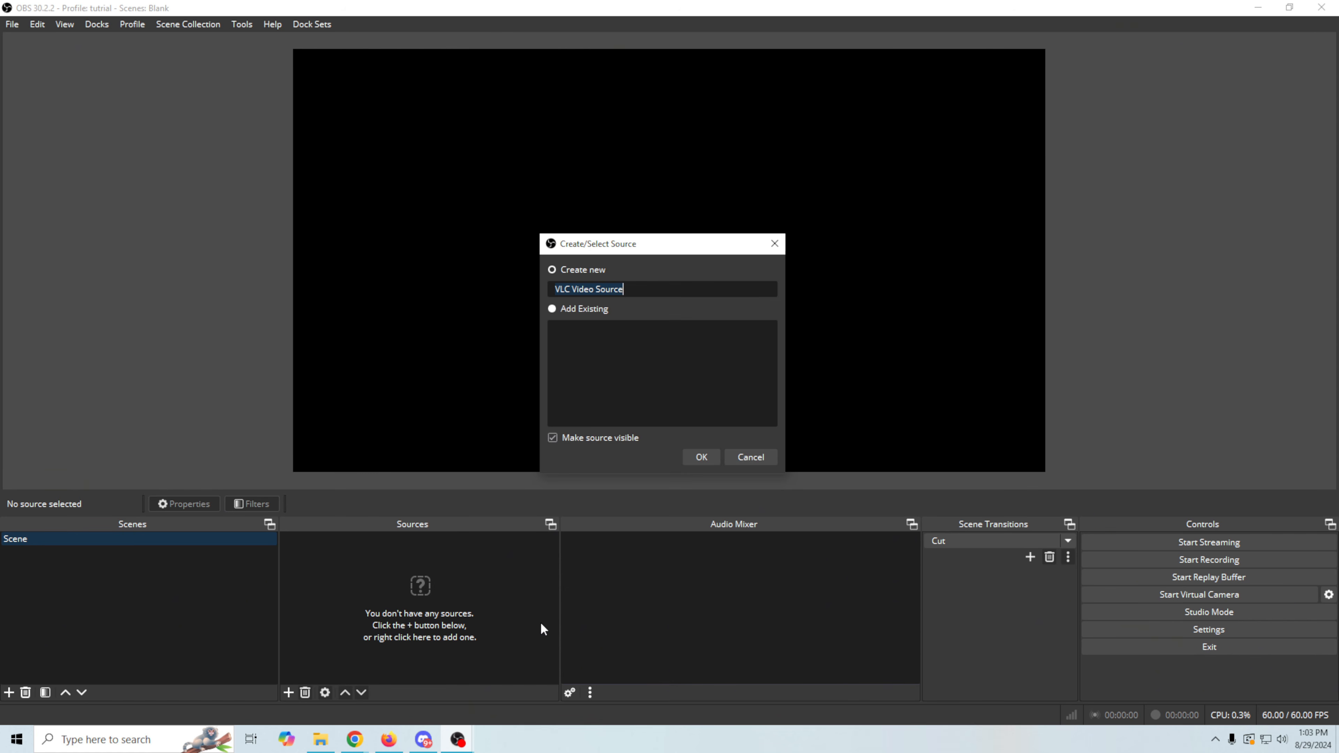
{"action": "left_click", "coordinate": [700, 457]}
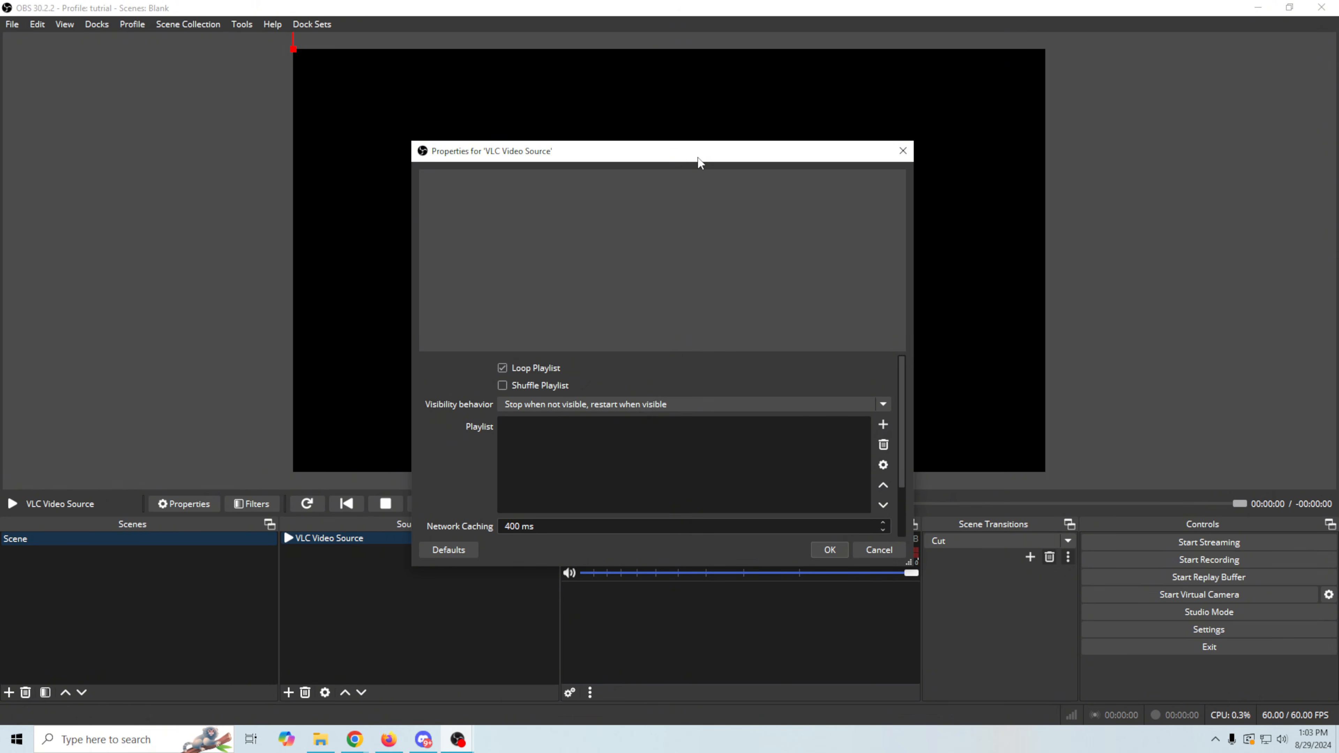
{"action": "left_click_drag", "start_coordinate": [699, 159], "coordinate": [408, 166]}
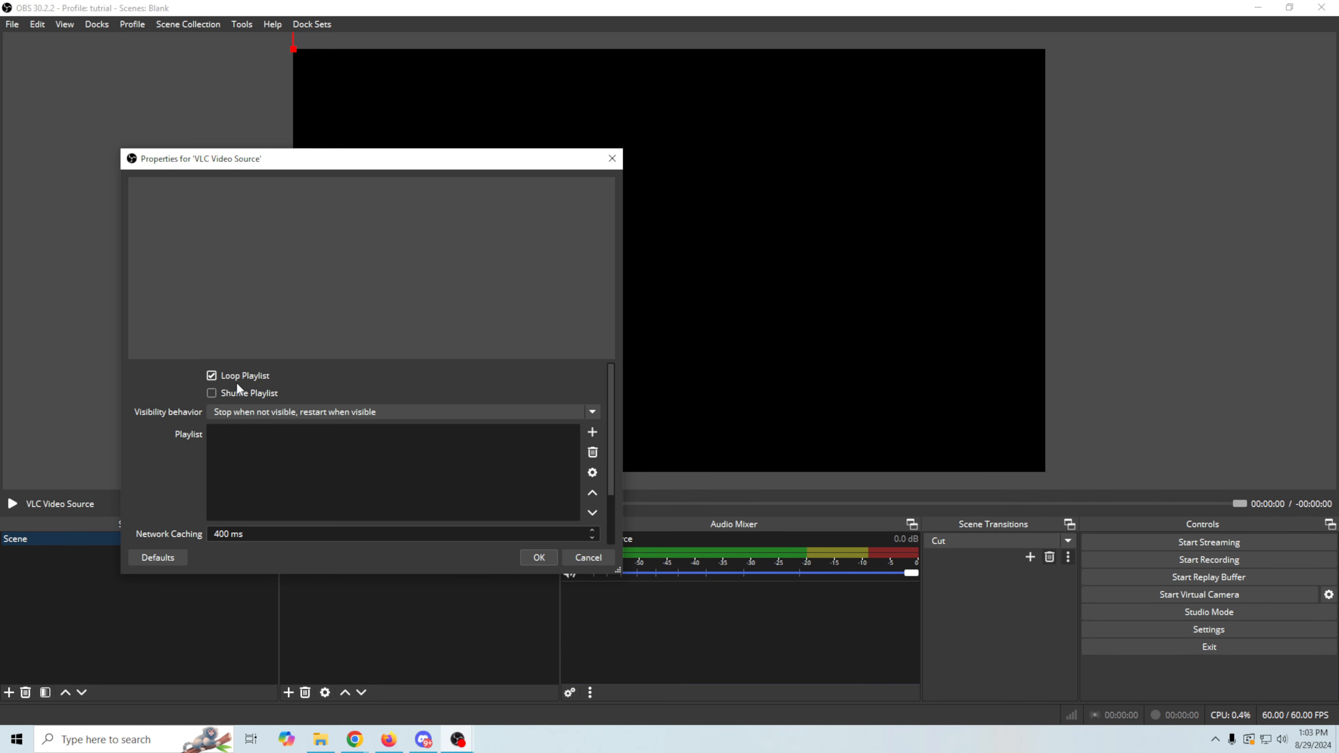
- Switch to File Explorer, view the videos in the assets folder, and return to the VLC Video Source properties
{"action": "left_click", "coordinate": [321, 739]}
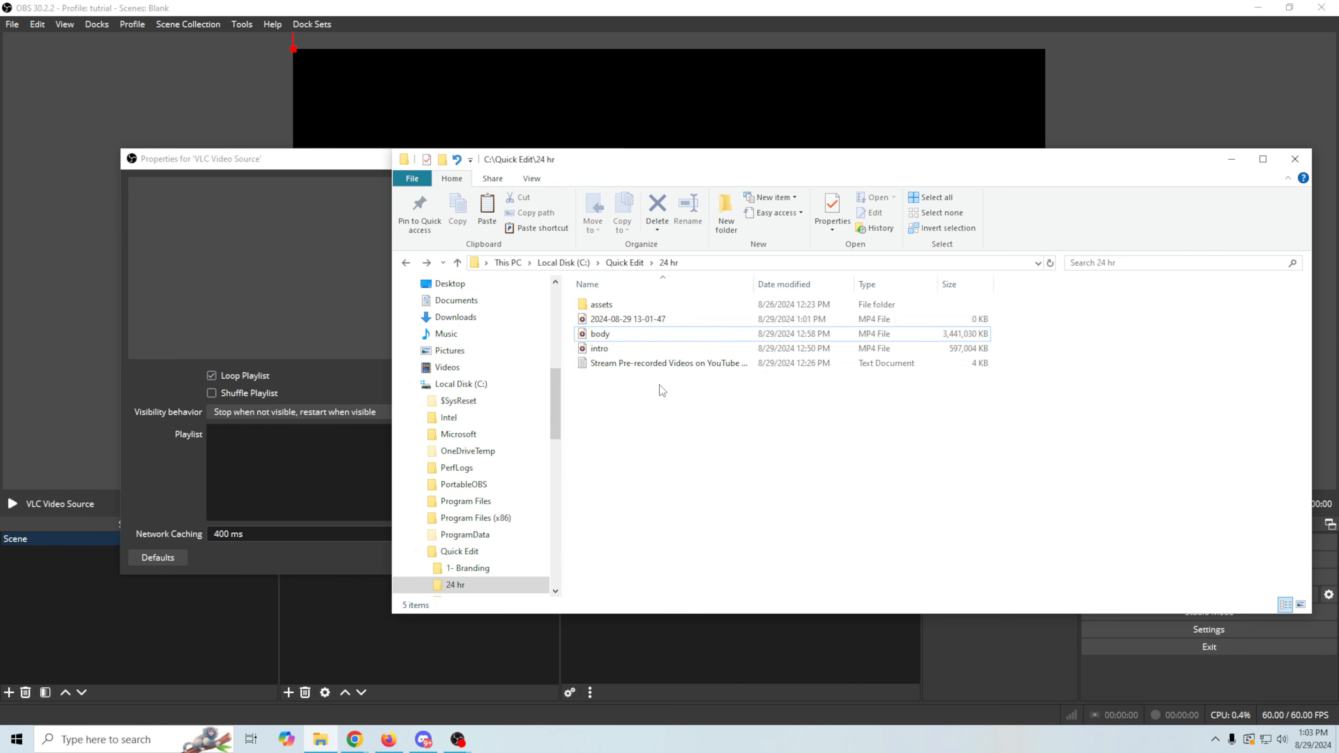
{"action": "double_click", "coordinate": [641, 303]}
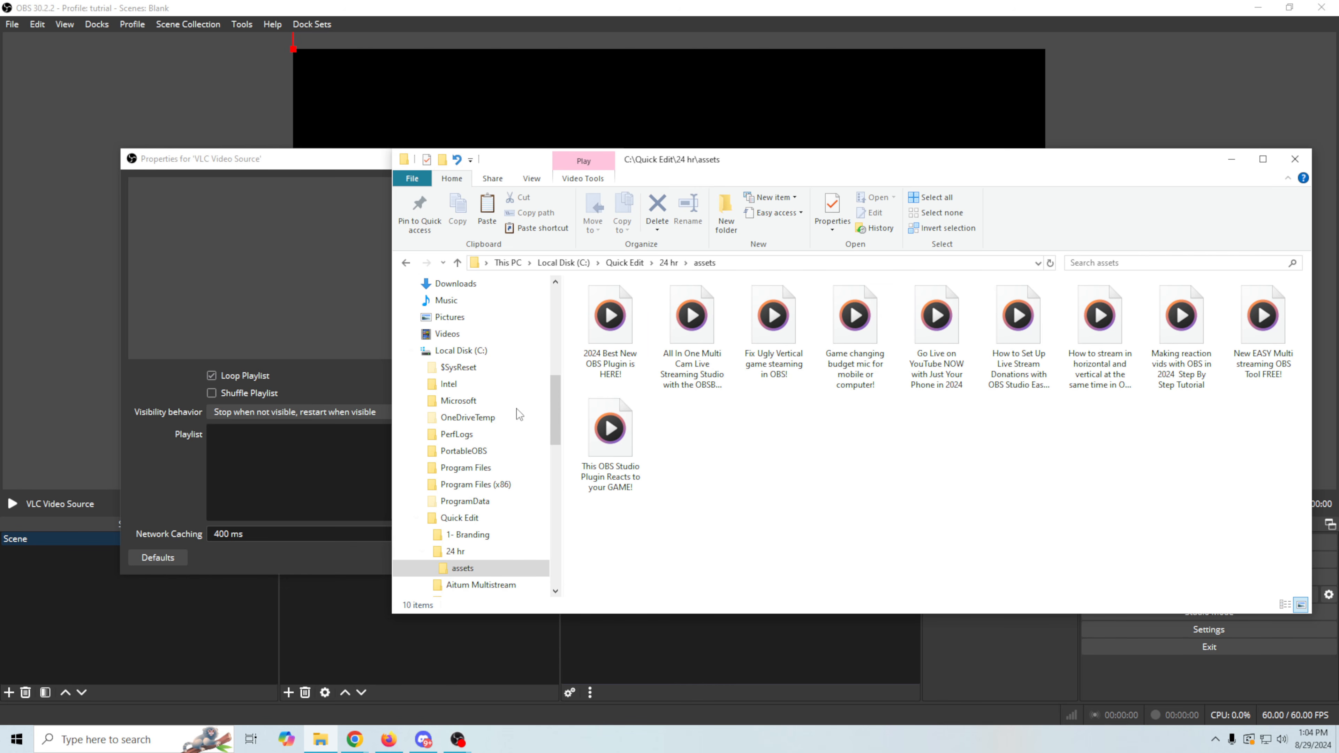
{"action": "left_click", "coordinate": [317, 166]}
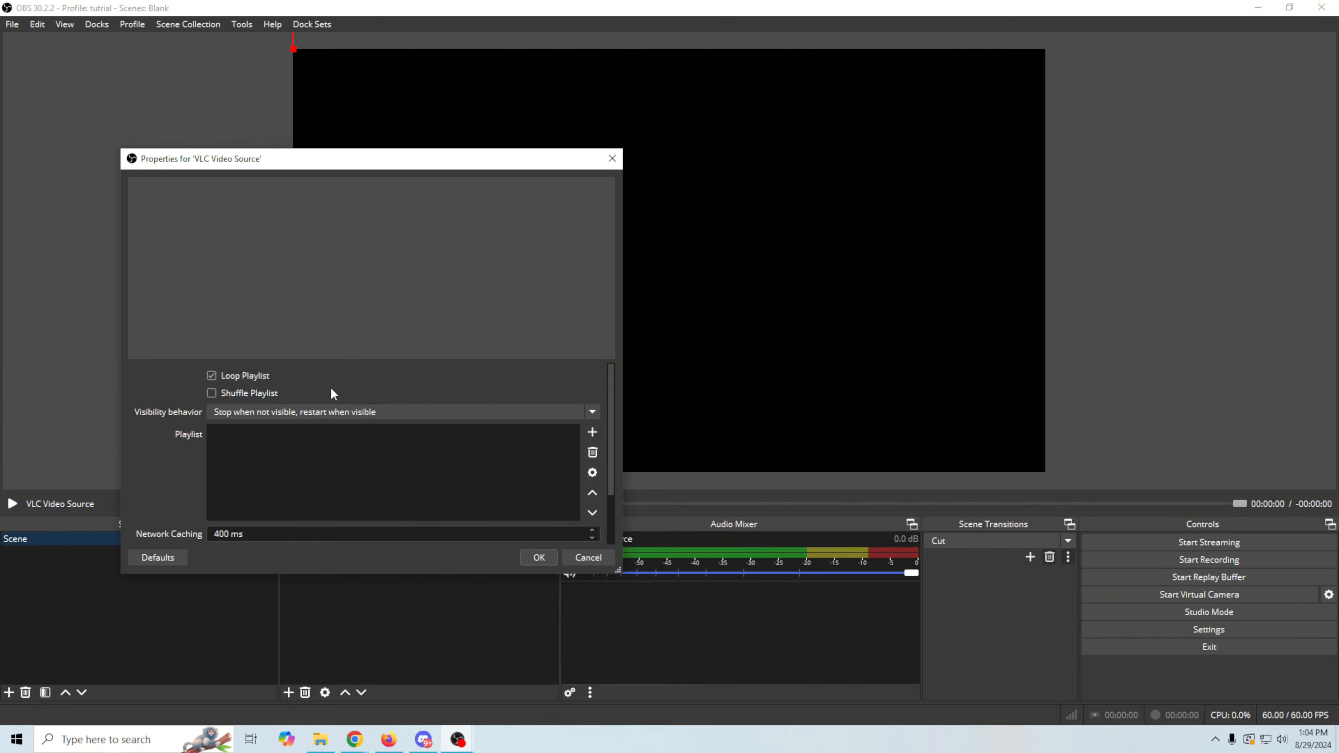
{"action": "left_click", "coordinate": [590, 432]}
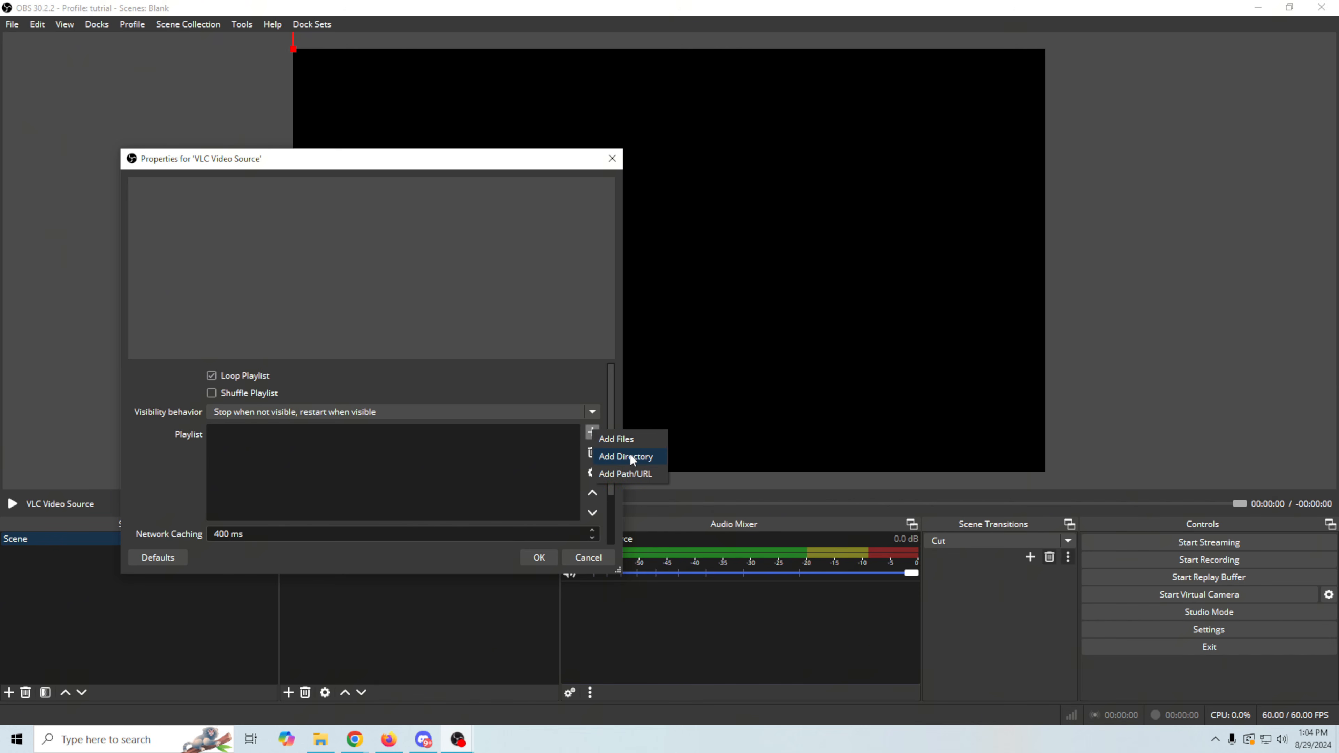
{"action": "left_click", "coordinate": [623, 474]}
{"action": "left_click_drag", "start_coordinate": [365, 331], "coordinate": [763, 230]}
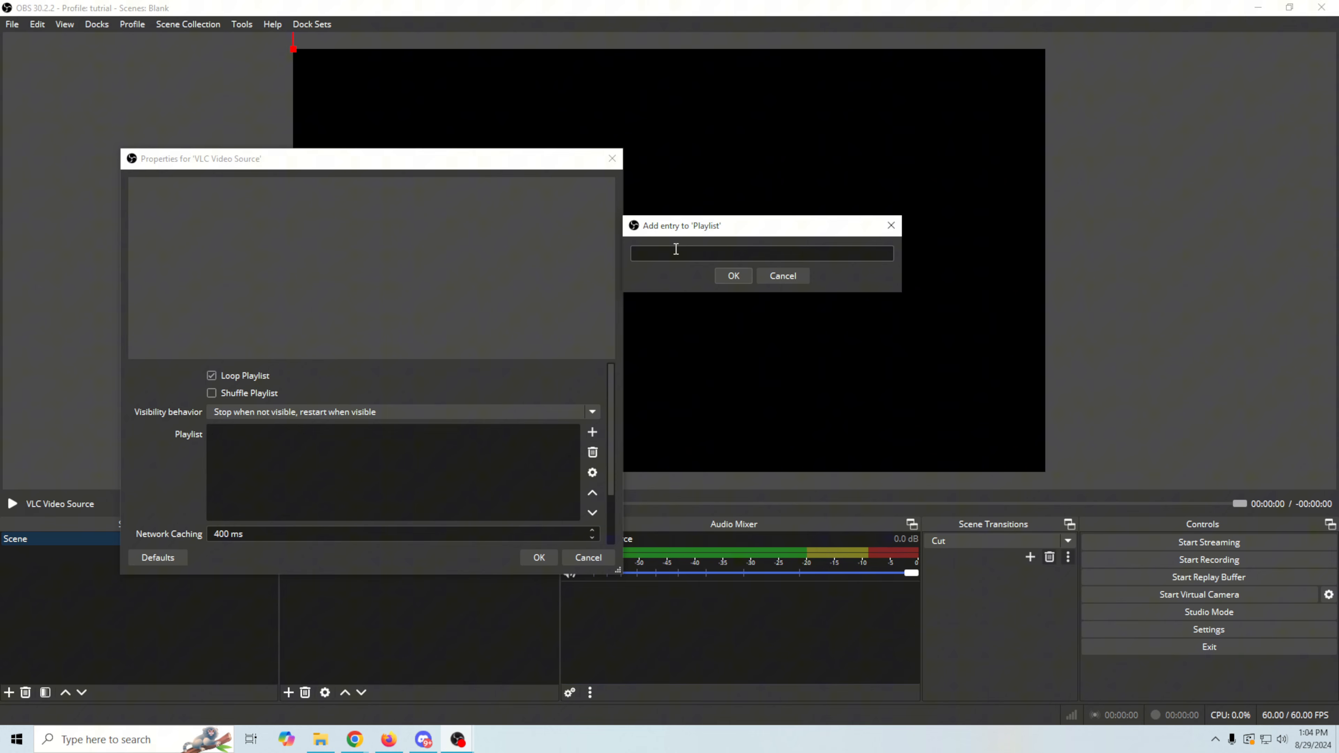
{"action": "left_click", "coordinate": [783, 277]}
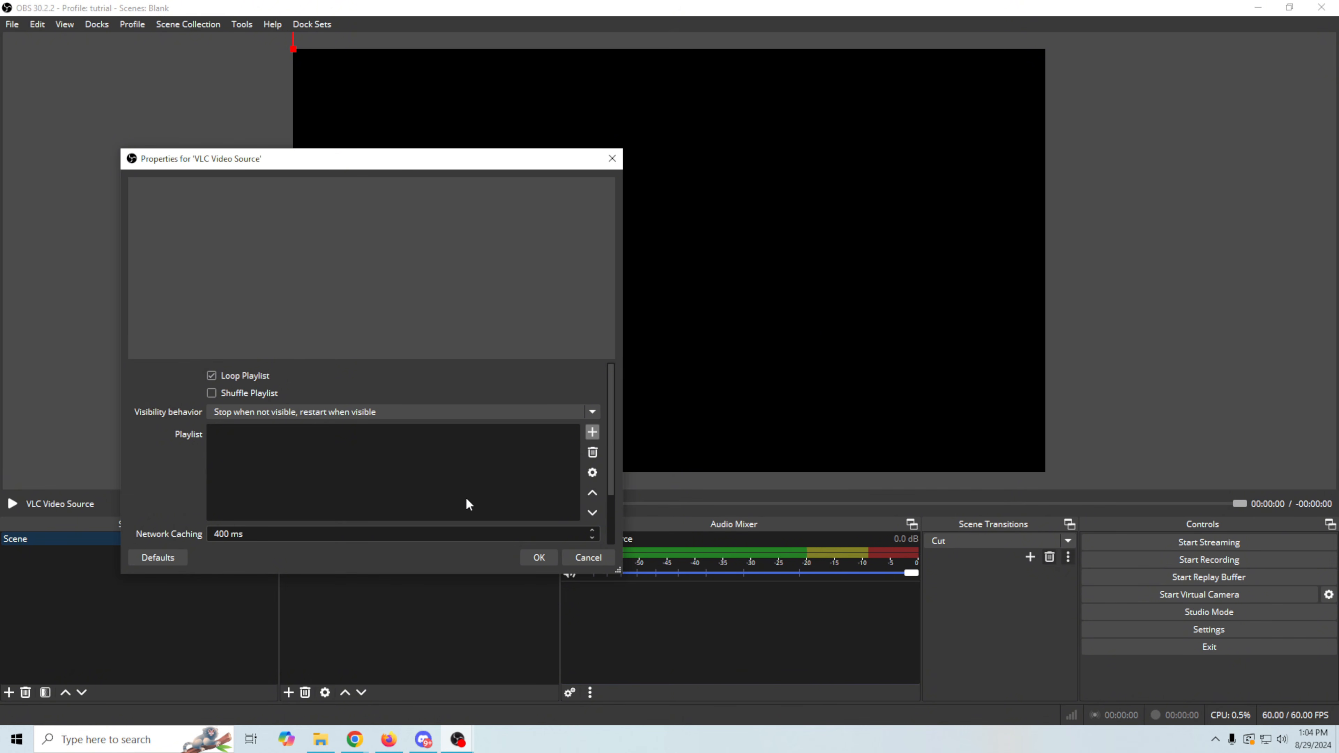
- Add all video files from the assets folder to the playlist and enlarge the settings area below the preview
{"action": "left_click", "coordinate": [591, 432]}
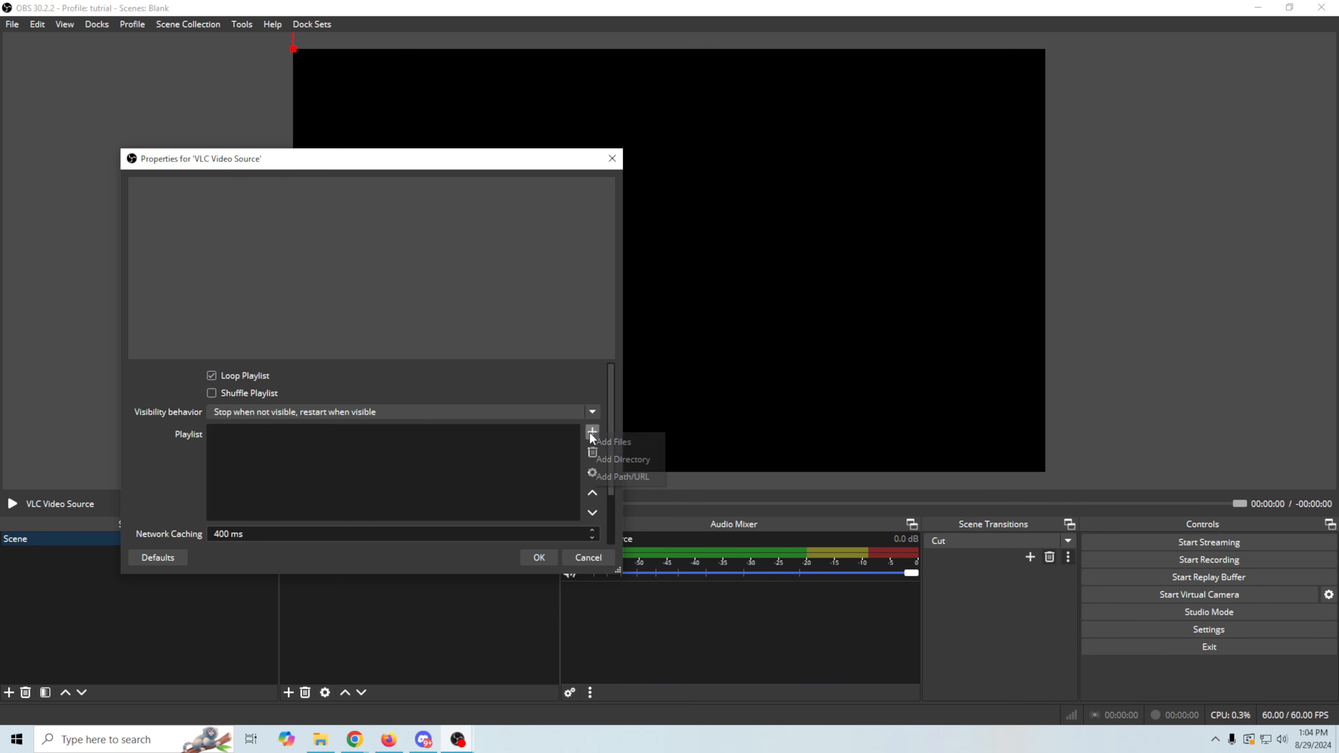
{"action": "left_click", "coordinate": [614, 439]}
{"action": "left_click_drag", "start_coordinate": [633, 326], "coordinate": [246, 93]}
{"action": "left_click", "coordinate": [552, 471]}
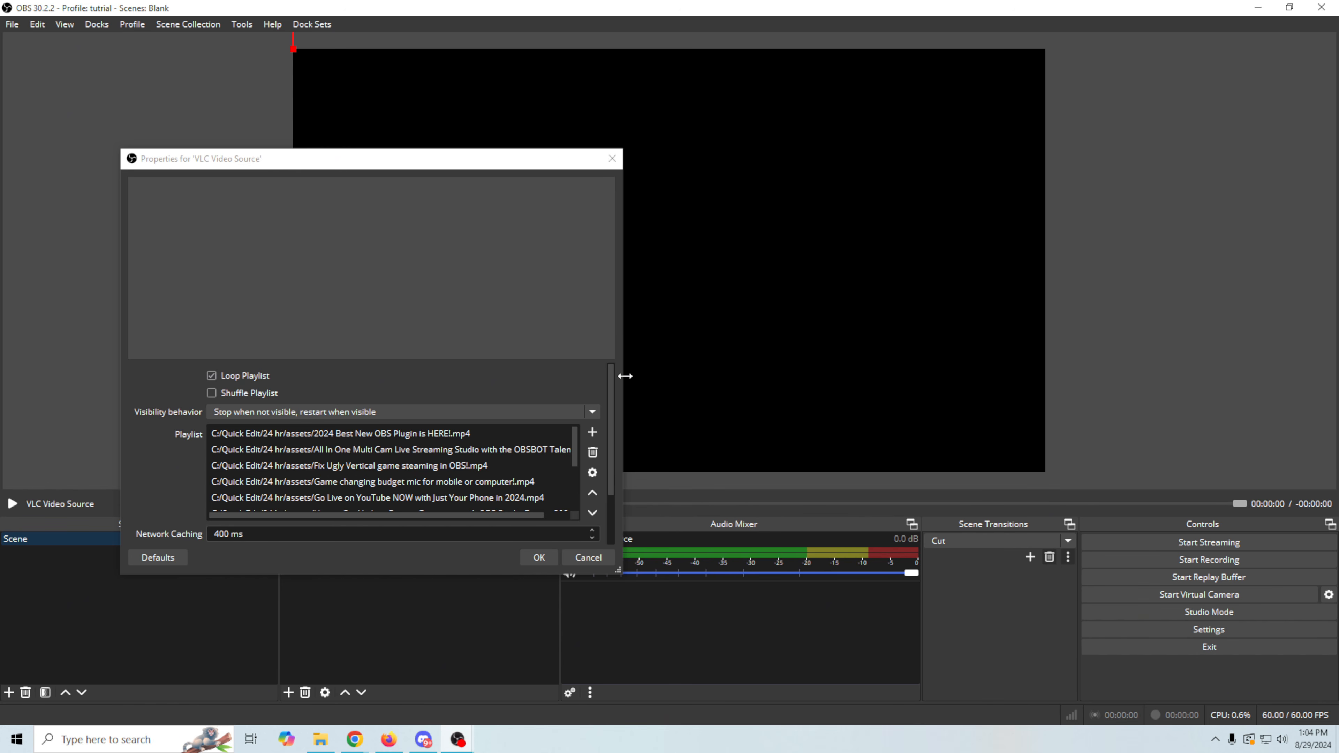
{"action": "left_click_drag", "start_coordinate": [538, 362], "coordinate": [526, 272]}
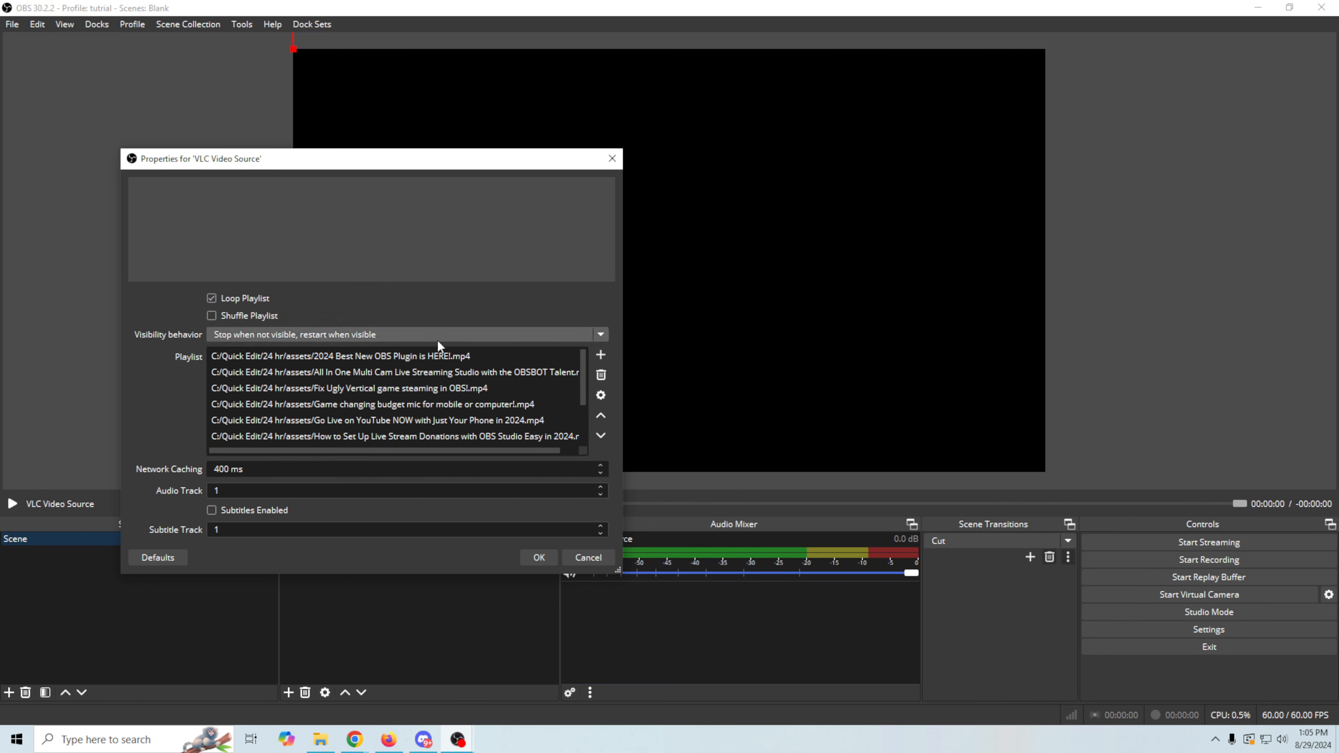
- Review the video entries and their order in the playlist
{"action": "left_click", "coordinate": [475, 371]}
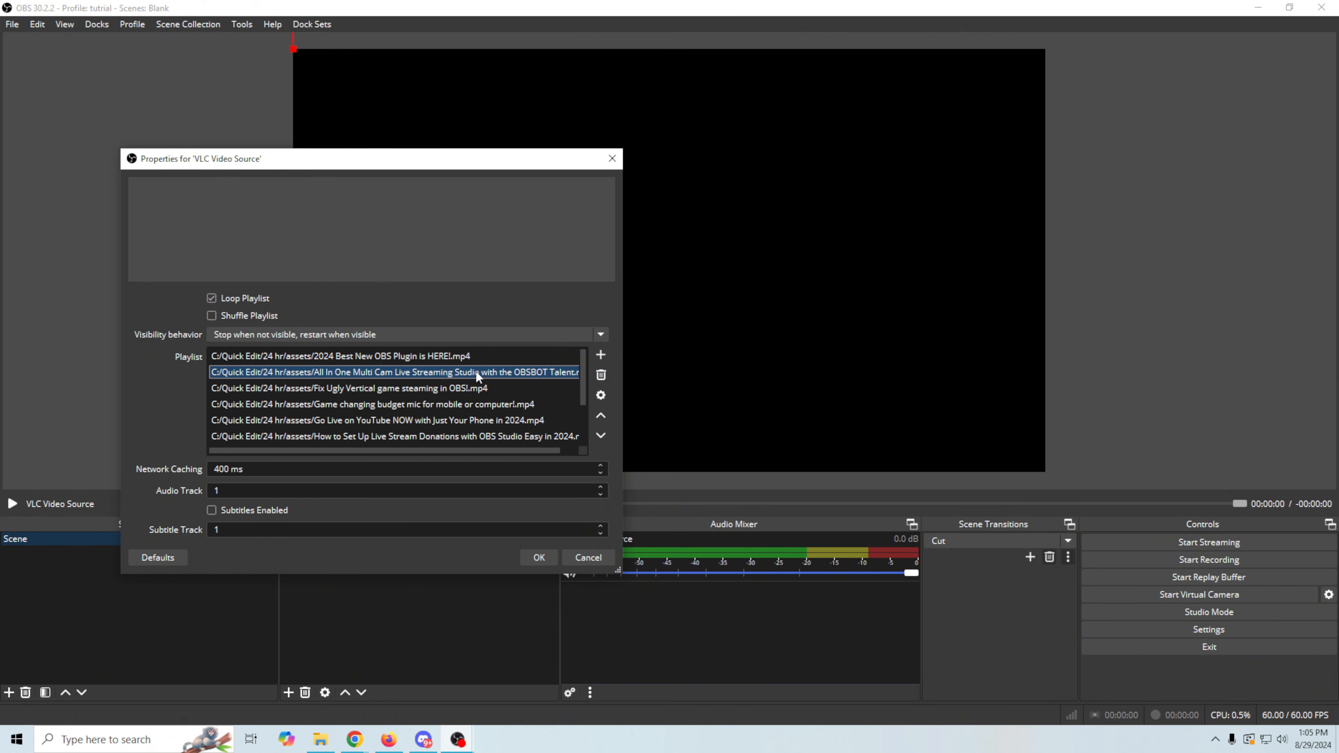
{"action": "left_click", "coordinate": [466, 390]}
{"action": "left_click", "coordinate": [467, 405]}
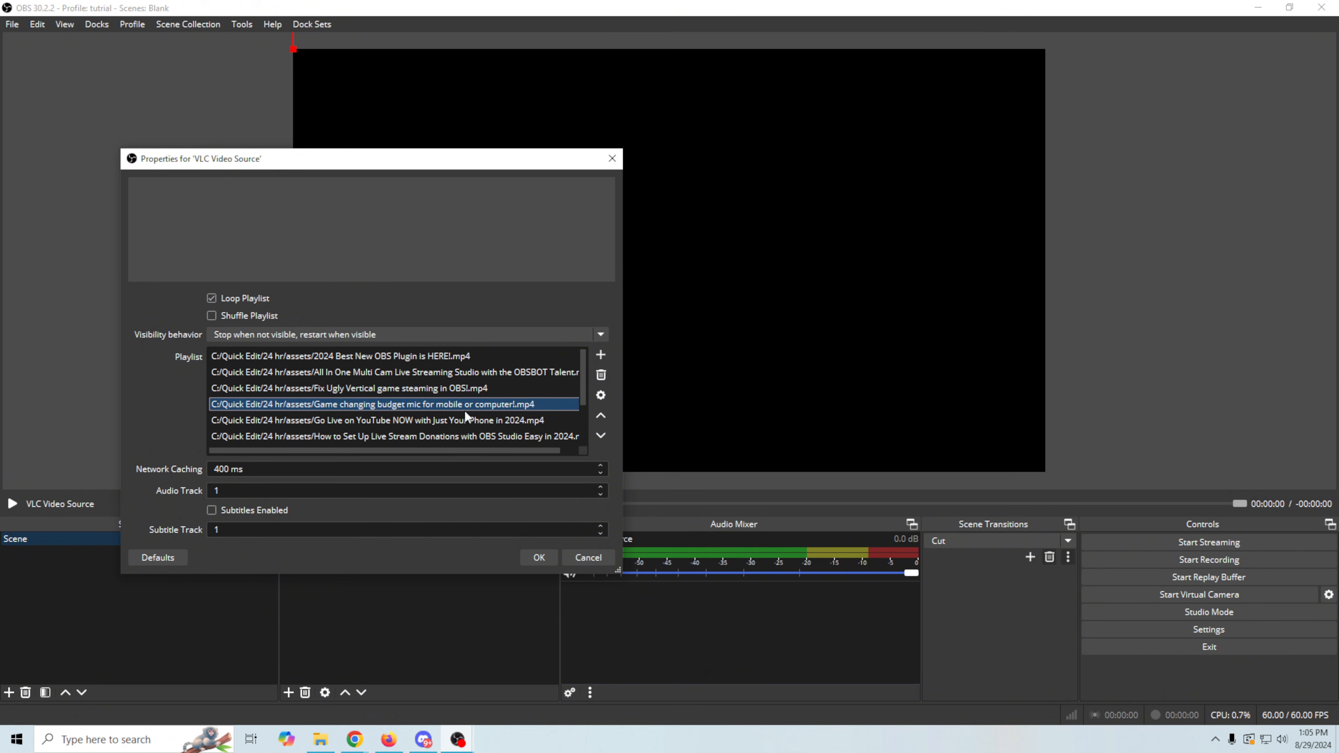
{"action": "left_click", "coordinate": [421, 391]}
{"action": "left_click", "coordinate": [306, 421]}
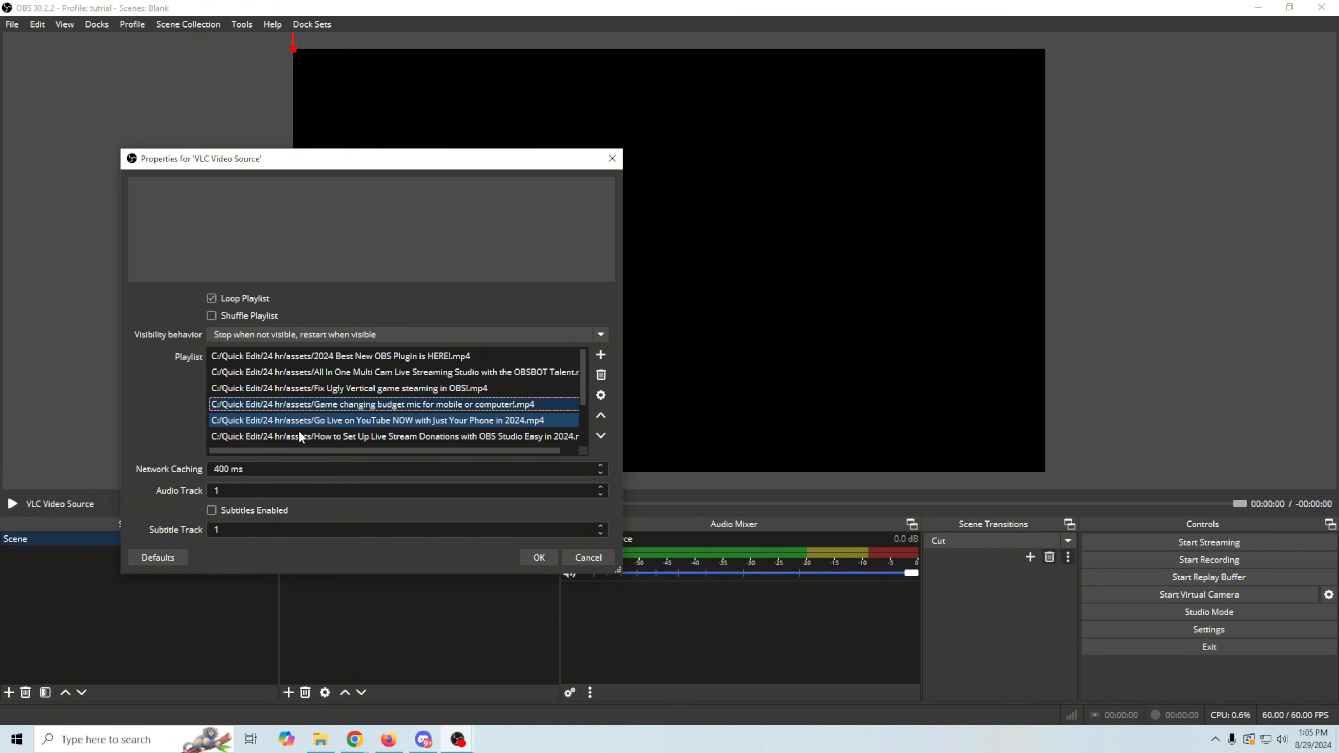
{"action": "left_click", "coordinate": [248, 404]}
{"action": "left_click", "coordinate": [321, 389]}
{"action": "left_click", "coordinate": [392, 372]}
{"action": "left_click", "coordinate": [461, 356]}
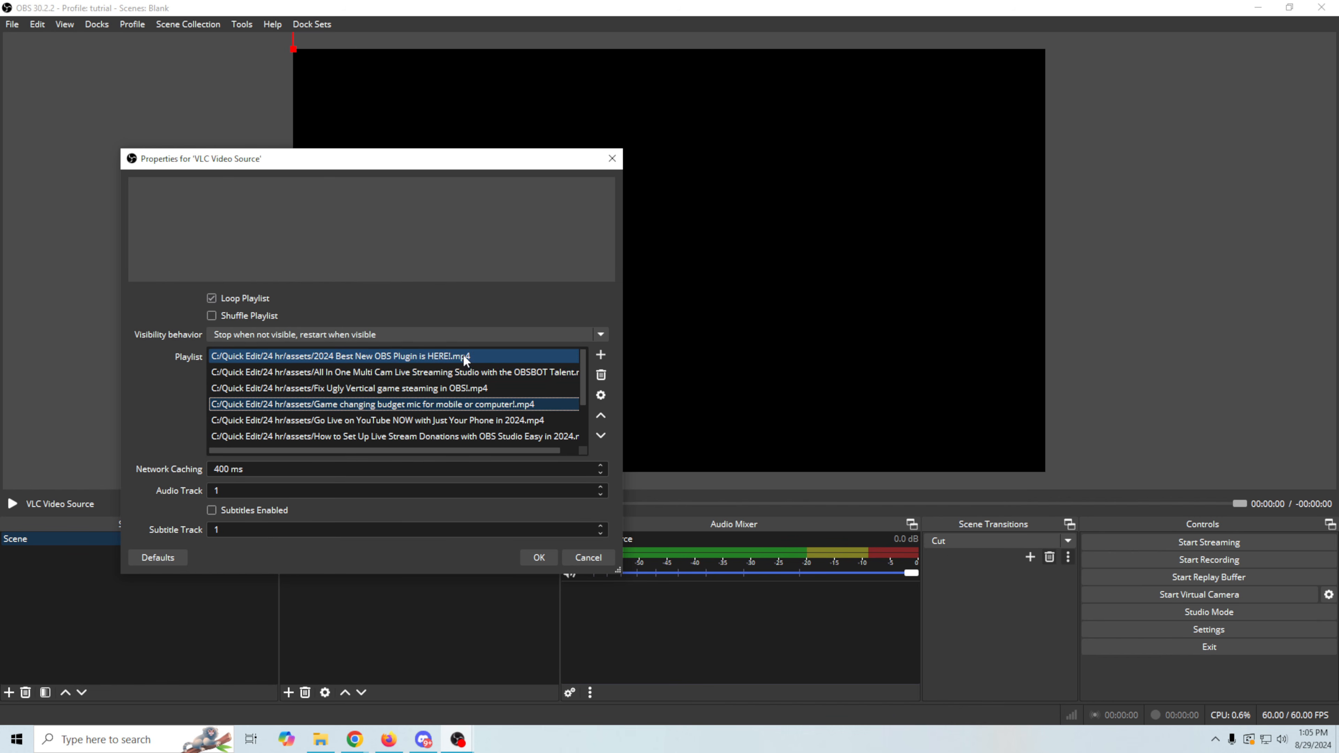
{"action": "left_click", "coordinate": [460, 373]}
{"action": "left_click", "coordinate": [454, 389]}
{"action": "left_click", "coordinate": [448, 404]}
{"action": "left_click", "coordinate": [442, 420]}
{"action": "left_click", "coordinate": [437, 436]}
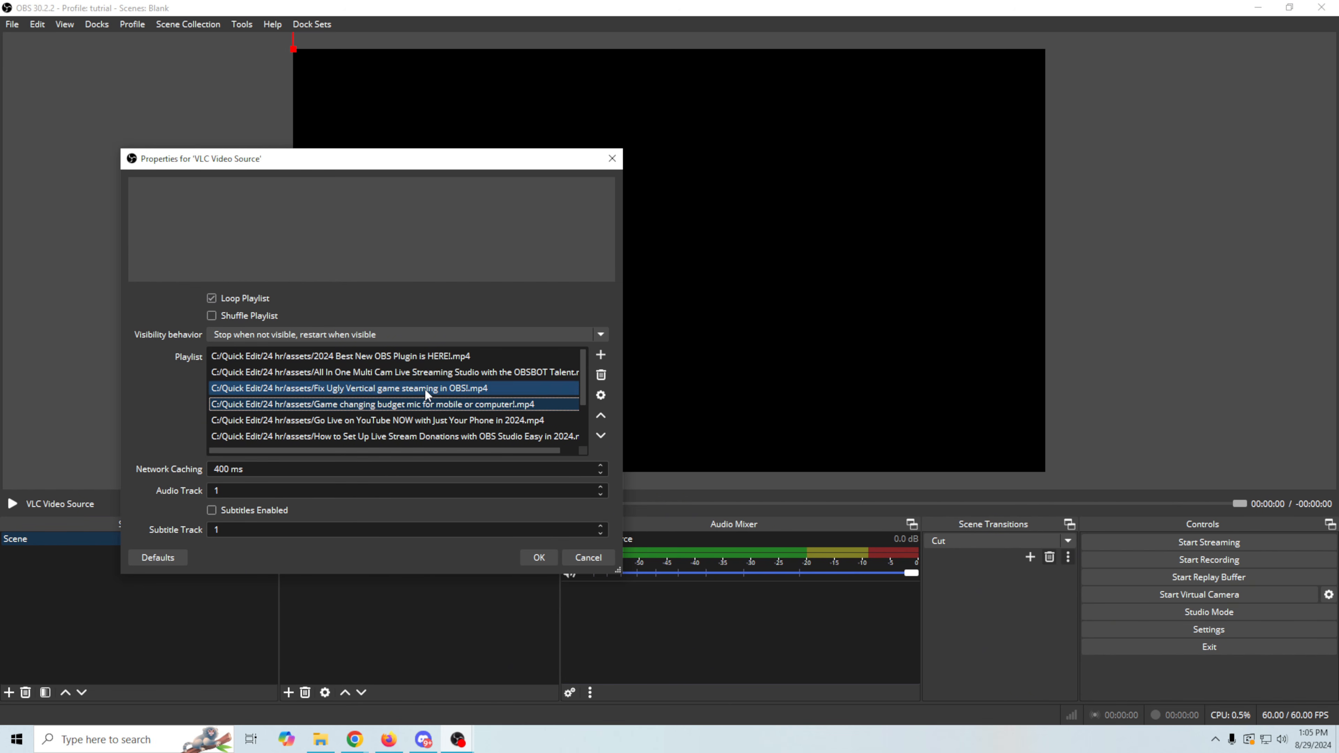
- Switch to File Explorer, locate the intro video in the 24 hr folder, and return to the source properties
{"action": "left_click", "coordinate": [322, 737]}
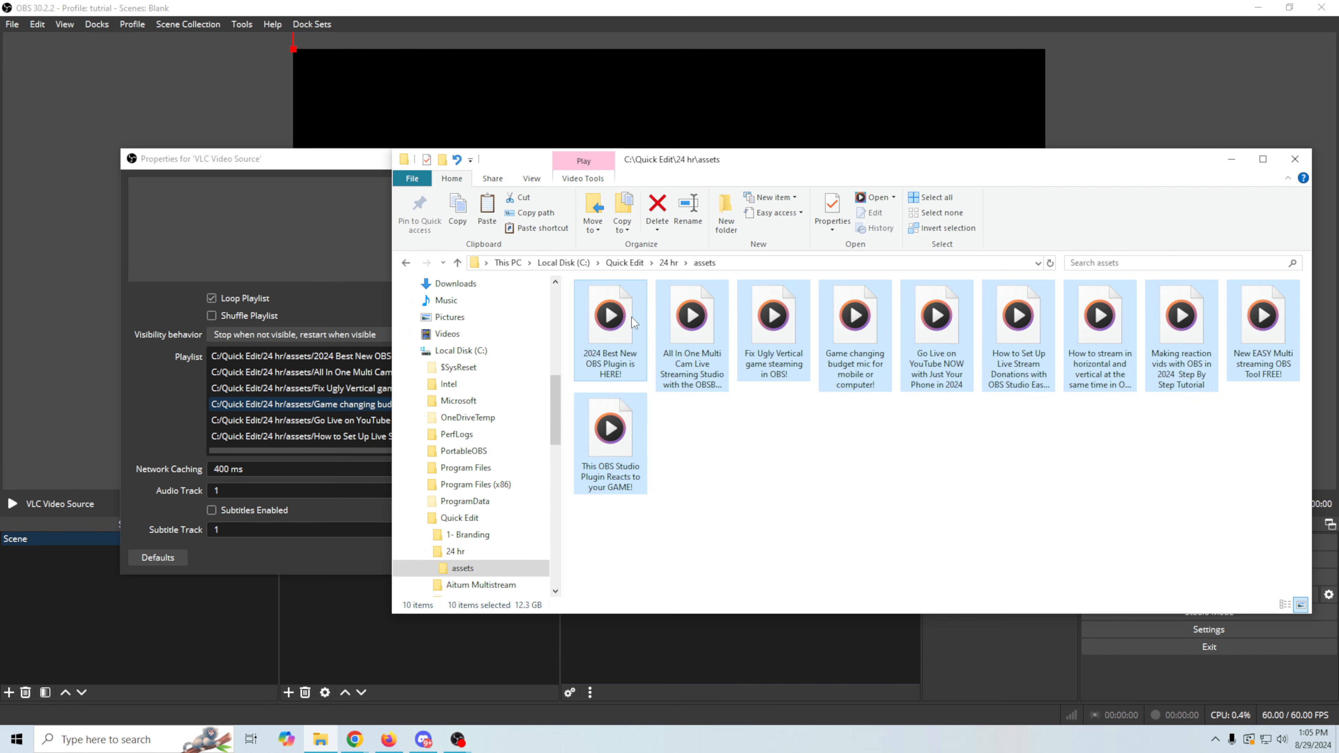
{"action": "left_click", "coordinate": [669, 262]}
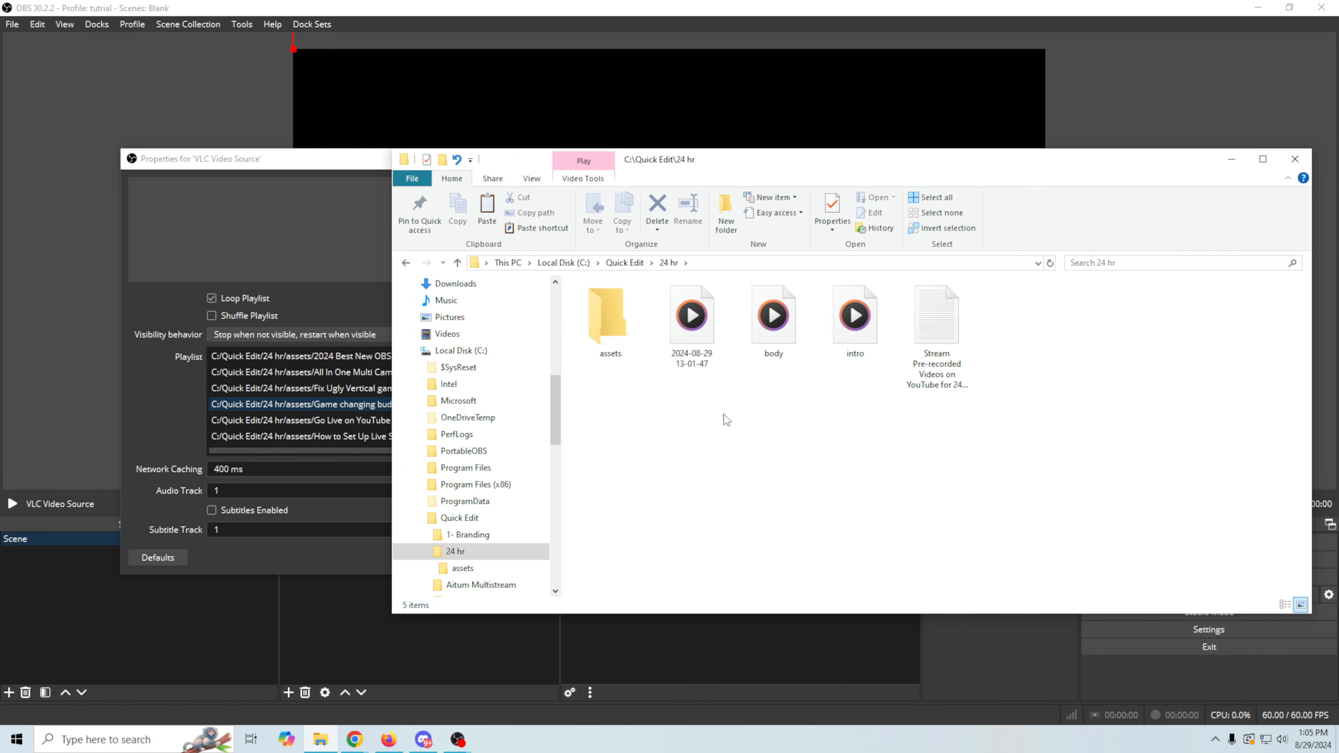
{"action": "left_click_drag", "start_coordinate": [852, 319], "coordinate": [810, 456]}
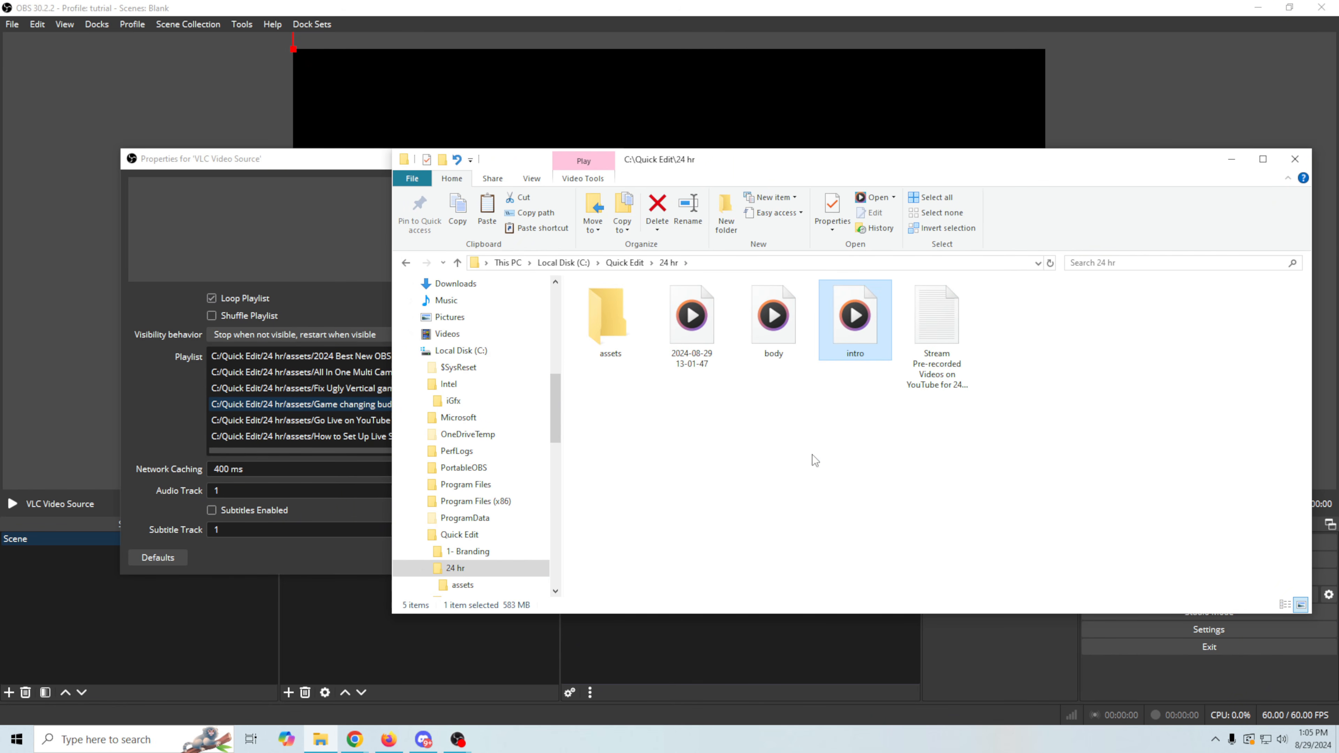
{"action": "left_click", "coordinate": [353, 297]}
- Add the intro video file from the 24 hr folder to the playlist
{"action": "left_click", "coordinate": [606, 355]}
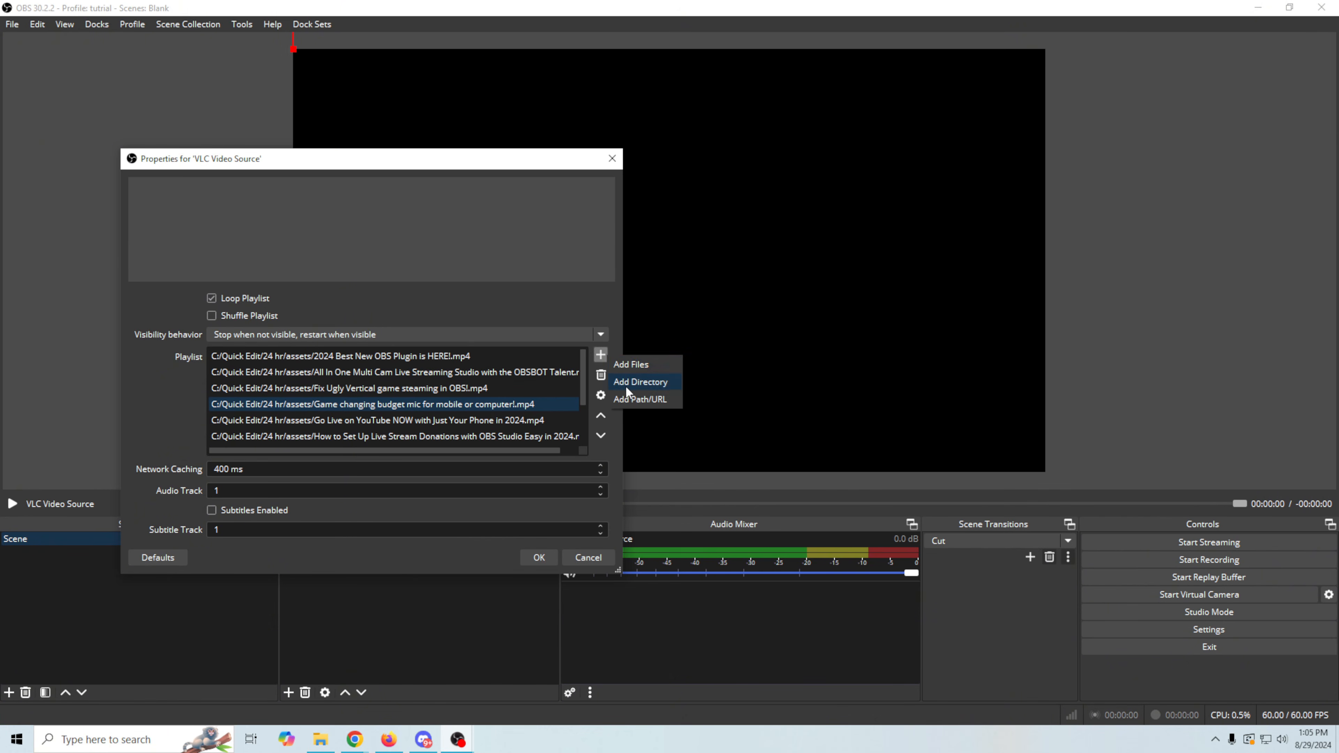
{"action": "left_click", "coordinate": [627, 364]}
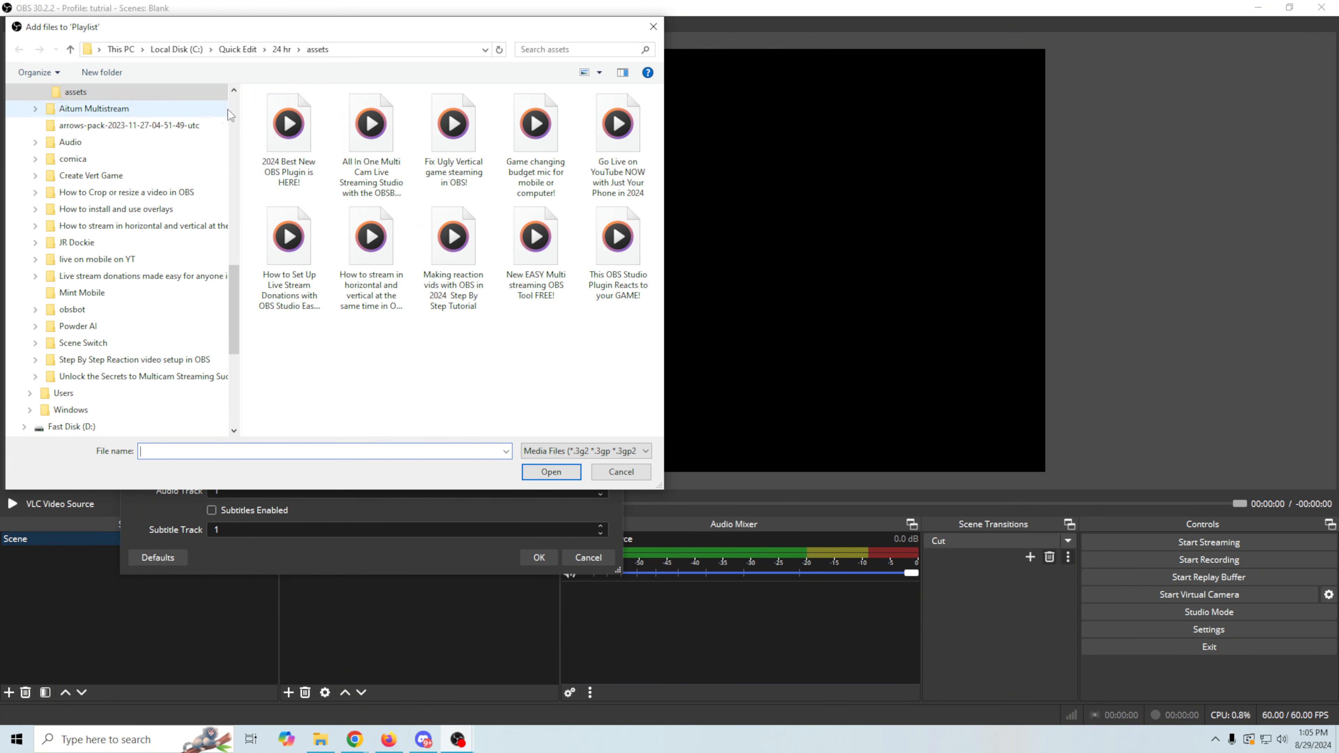
{"action": "left_click", "coordinate": [281, 49]}
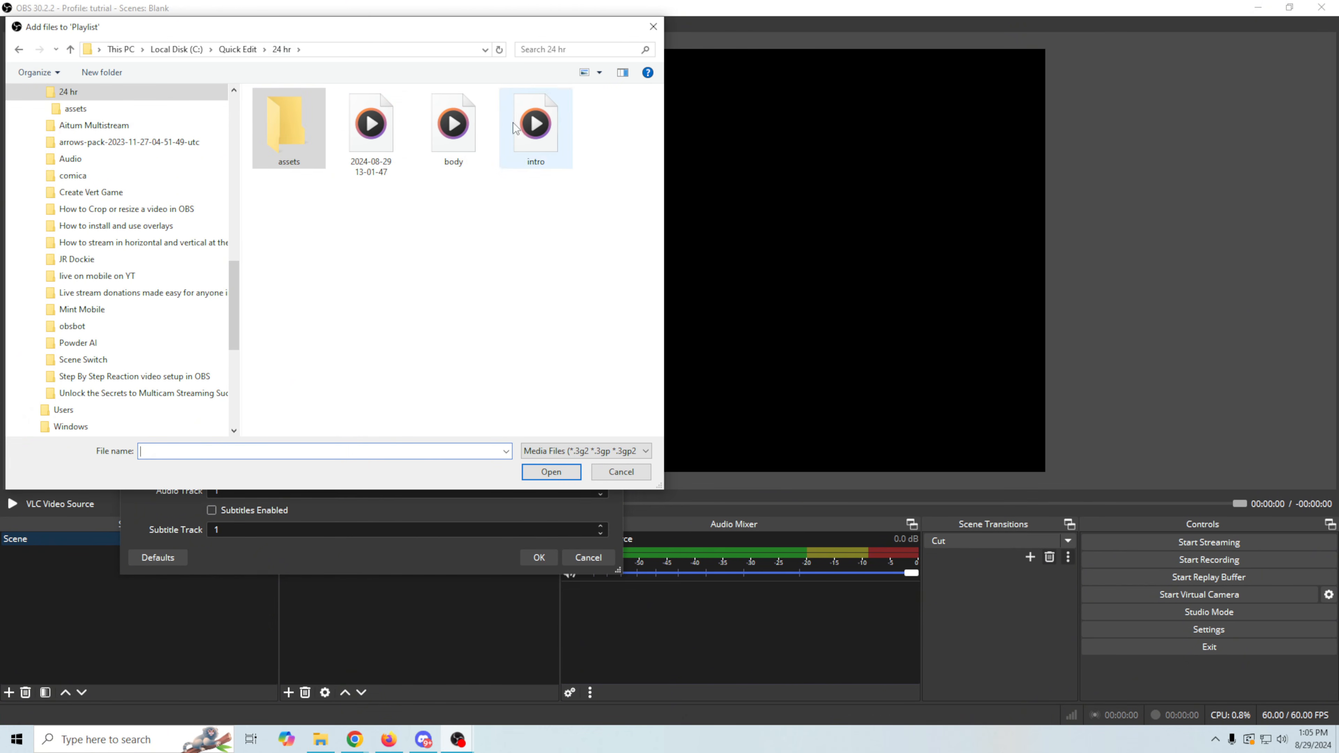
{"action": "left_click", "coordinate": [535, 127]}
{"action": "left_click", "coordinate": [551, 472]}
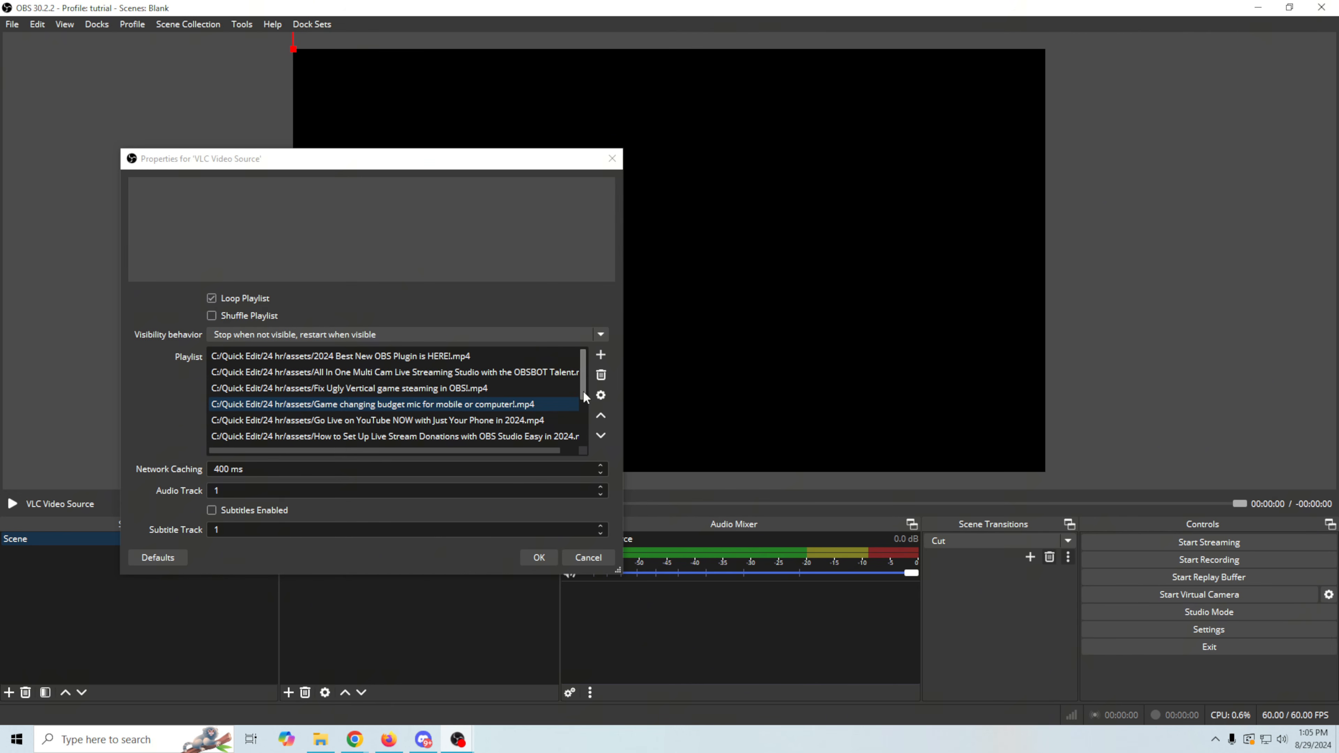
- Move the intro.mp4 entry from the end of the playlist up to the first position
{"action": "left_click_drag", "start_coordinate": [583, 391], "coordinate": [579, 464]}
{"action": "left_click", "coordinate": [234, 437]}
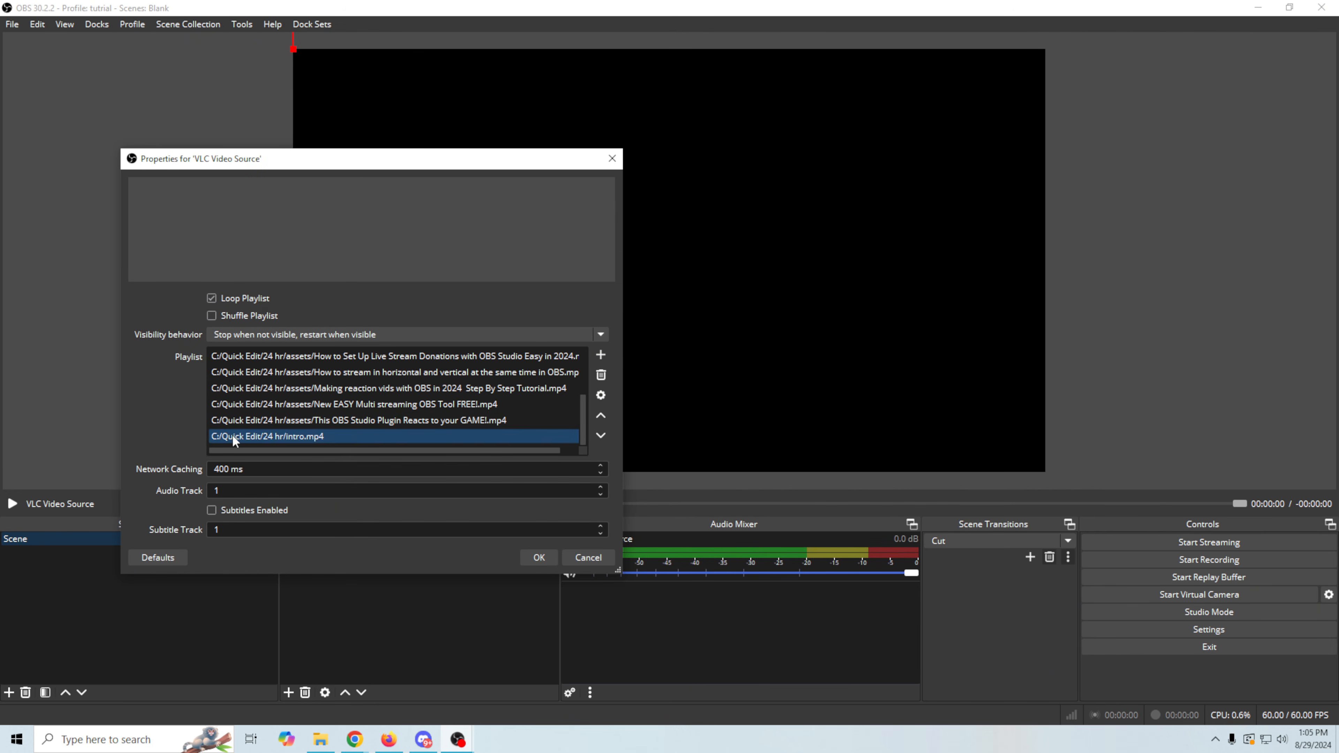
{"action": "left_click", "coordinate": [600, 415]}
{"action": "left_click", "coordinate": [601, 416]}
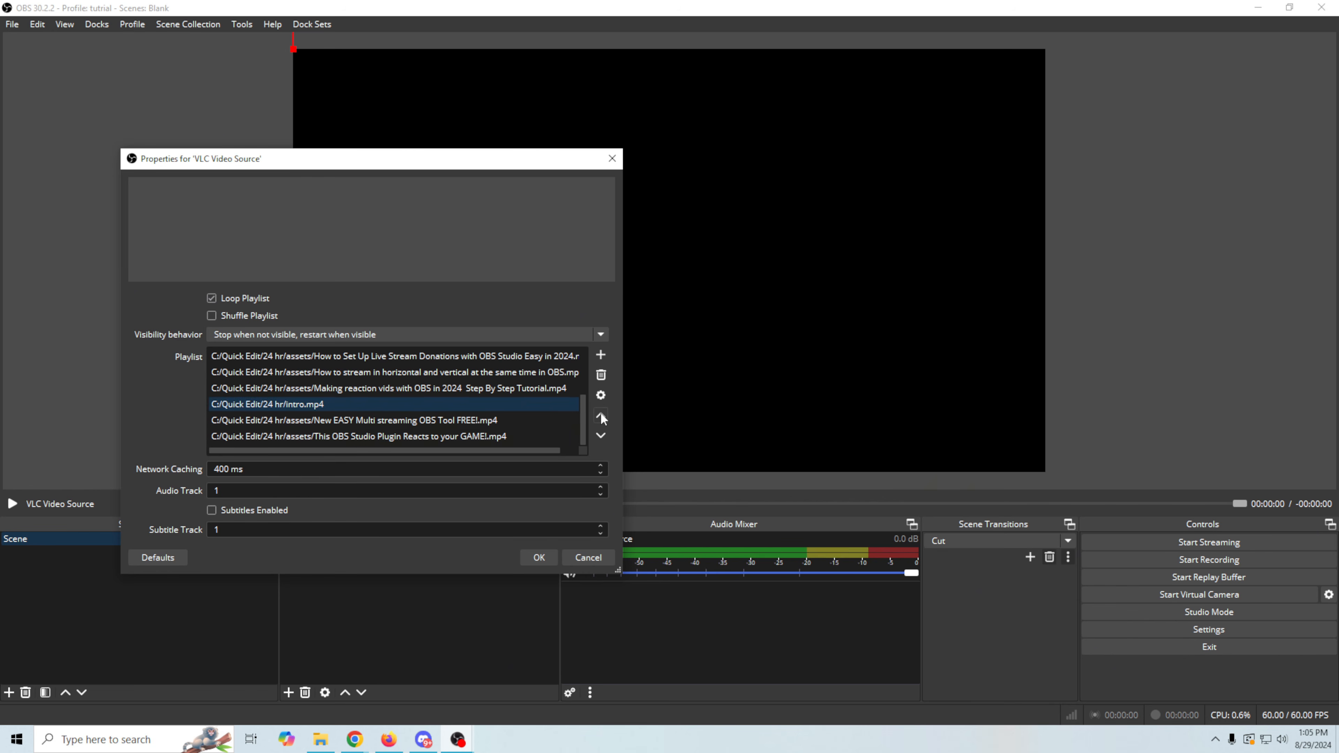
{"action": "left_click", "coordinate": [601, 416]}
{"action": "left_click", "coordinate": [601, 416]}
{"action": "left_click", "coordinate": [601, 416]}
{"action": "left_click", "coordinate": [601, 416]}
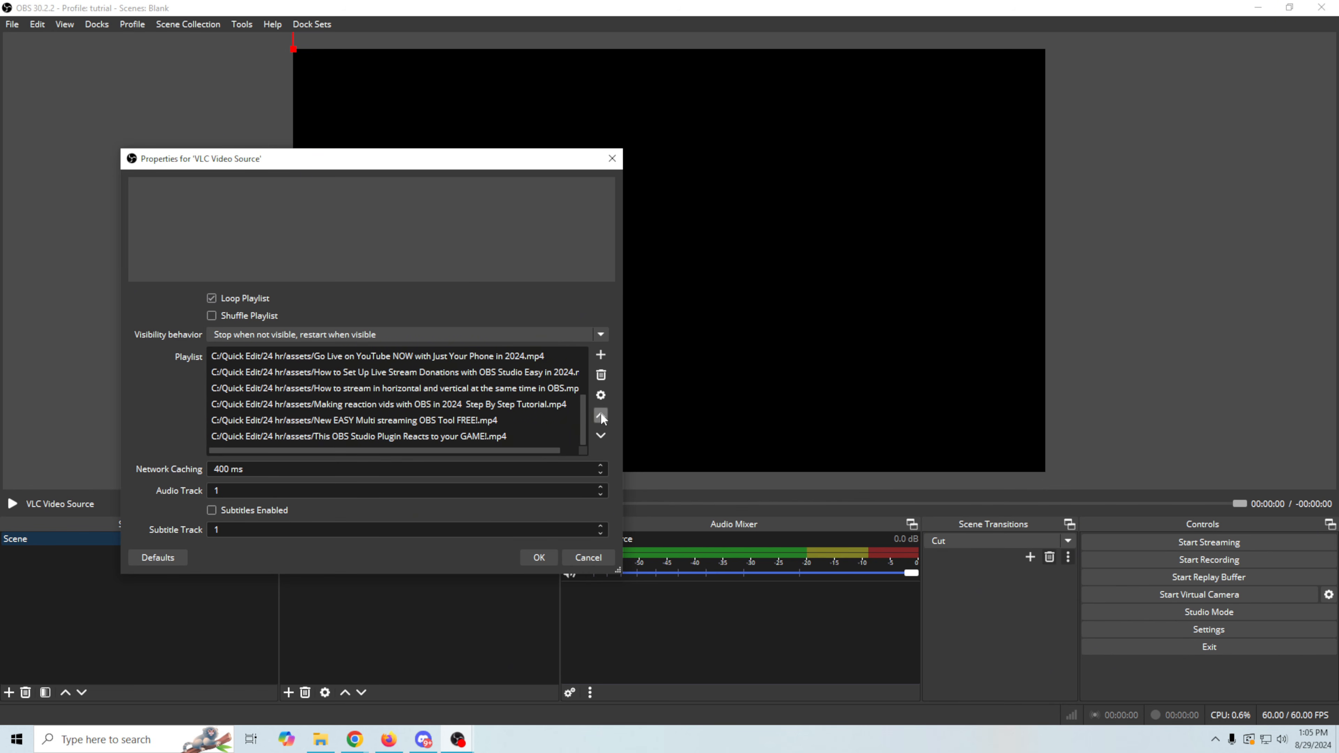
{"action": "left_click_drag", "start_coordinate": [581, 420], "coordinate": [572, 356]}
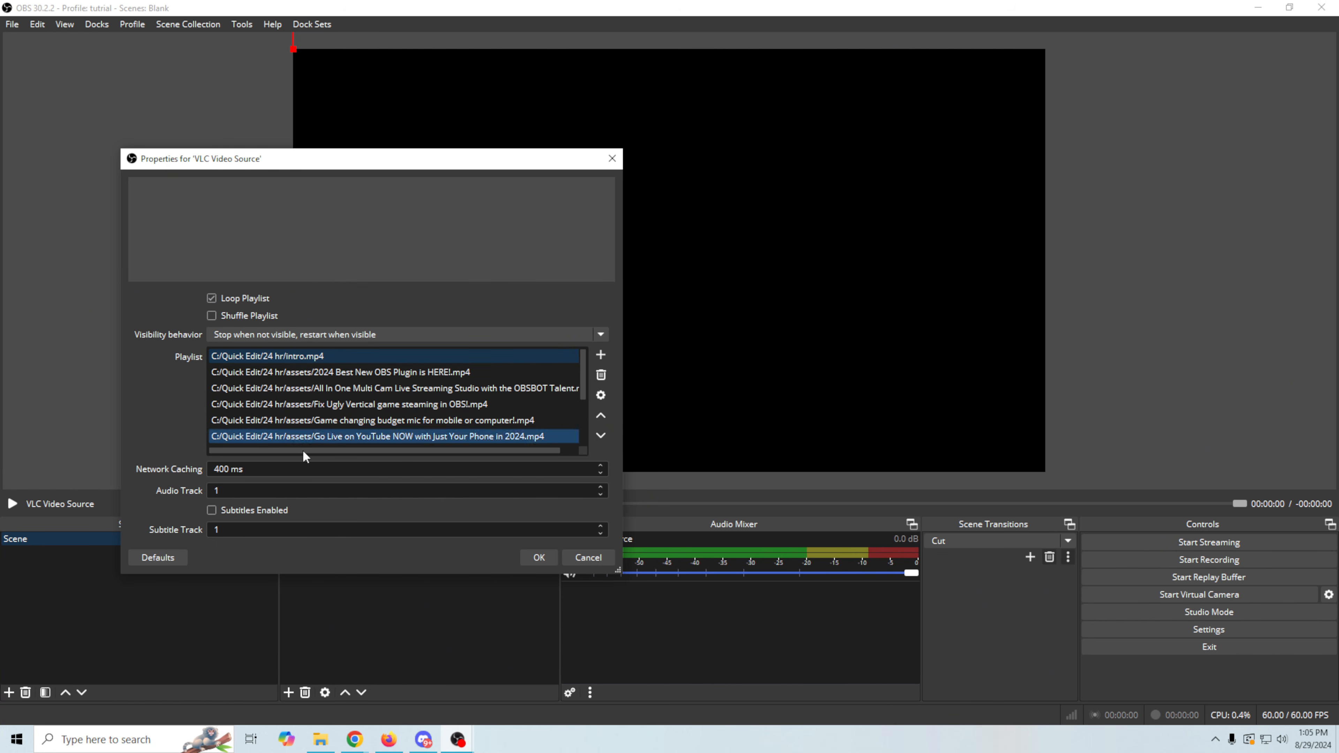
- Add a second copy of the intro video from the 24 hr folder to the playlist
{"action": "left_click", "coordinate": [600, 354]}
{"action": "left_click", "coordinate": [634, 368]}
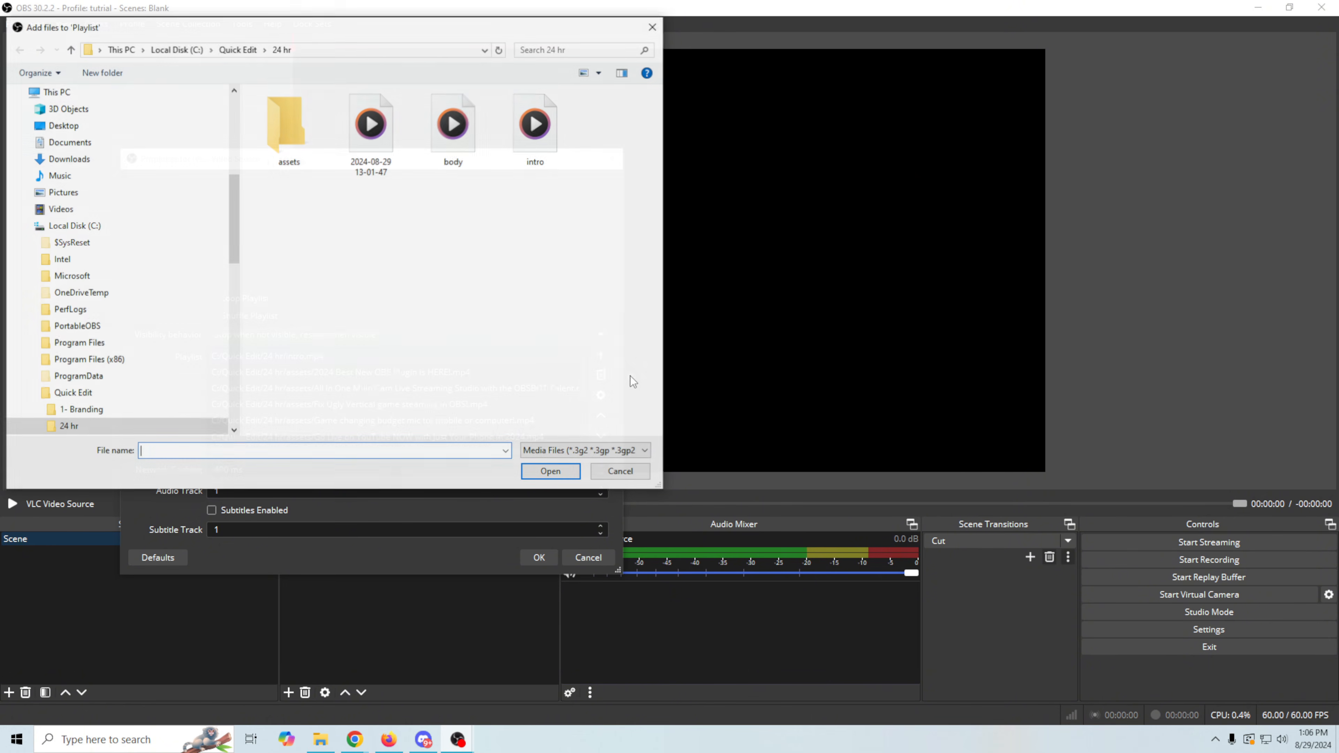
{"action": "left_click", "coordinate": [543, 142]}
{"action": "left_click", "coordinate": [561, 472]}
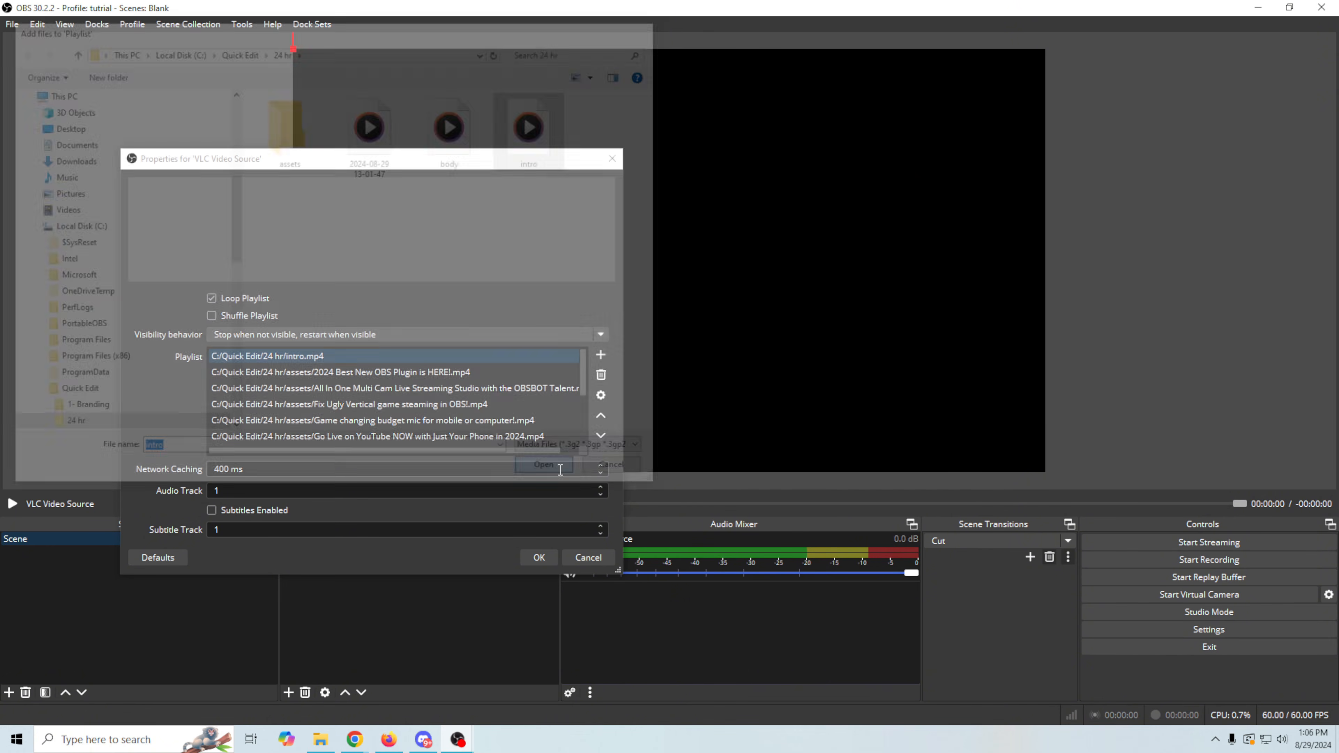
- Move the second intro.mp4 entry from the end of the playlist up to just below the first intro.mp4
{"action": "left_click_drag", "start_coordinate": [582, 385], "coordinate": [582, 472]}
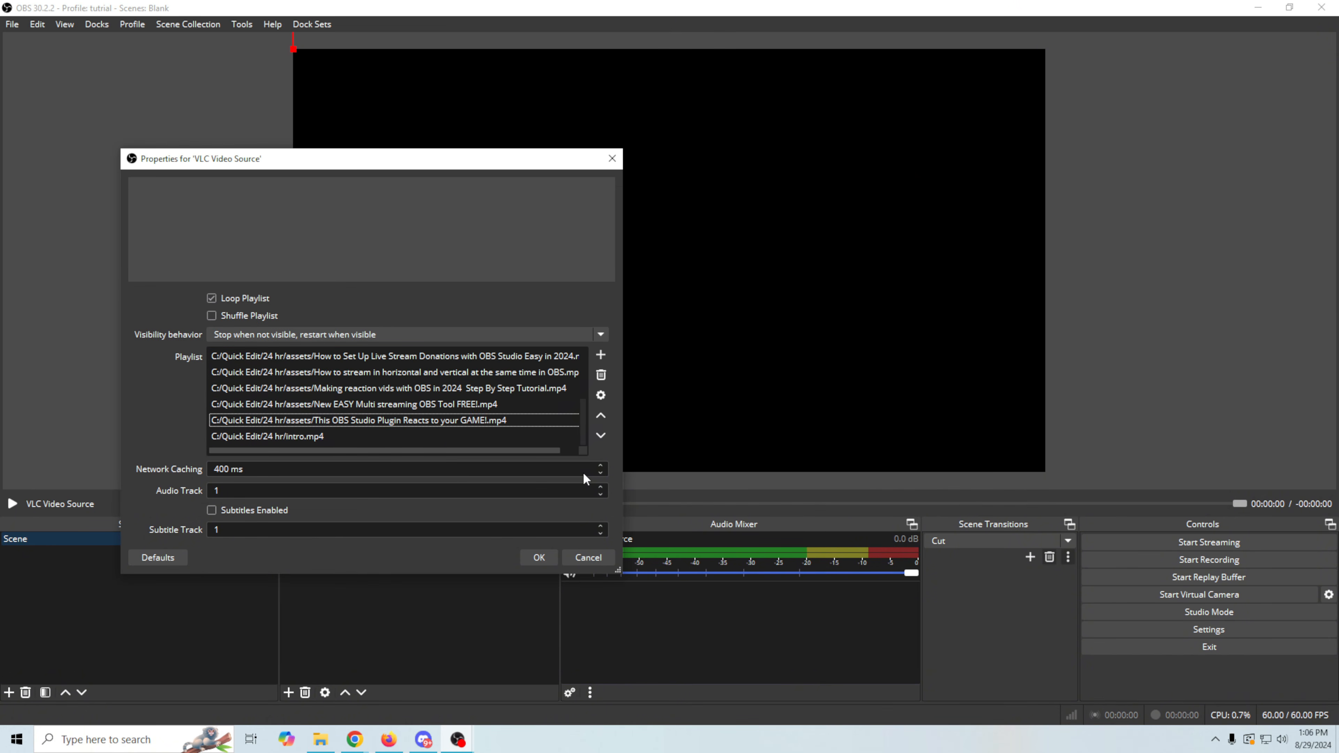
{"action": "left_click", "coordinate": [320, 435]}
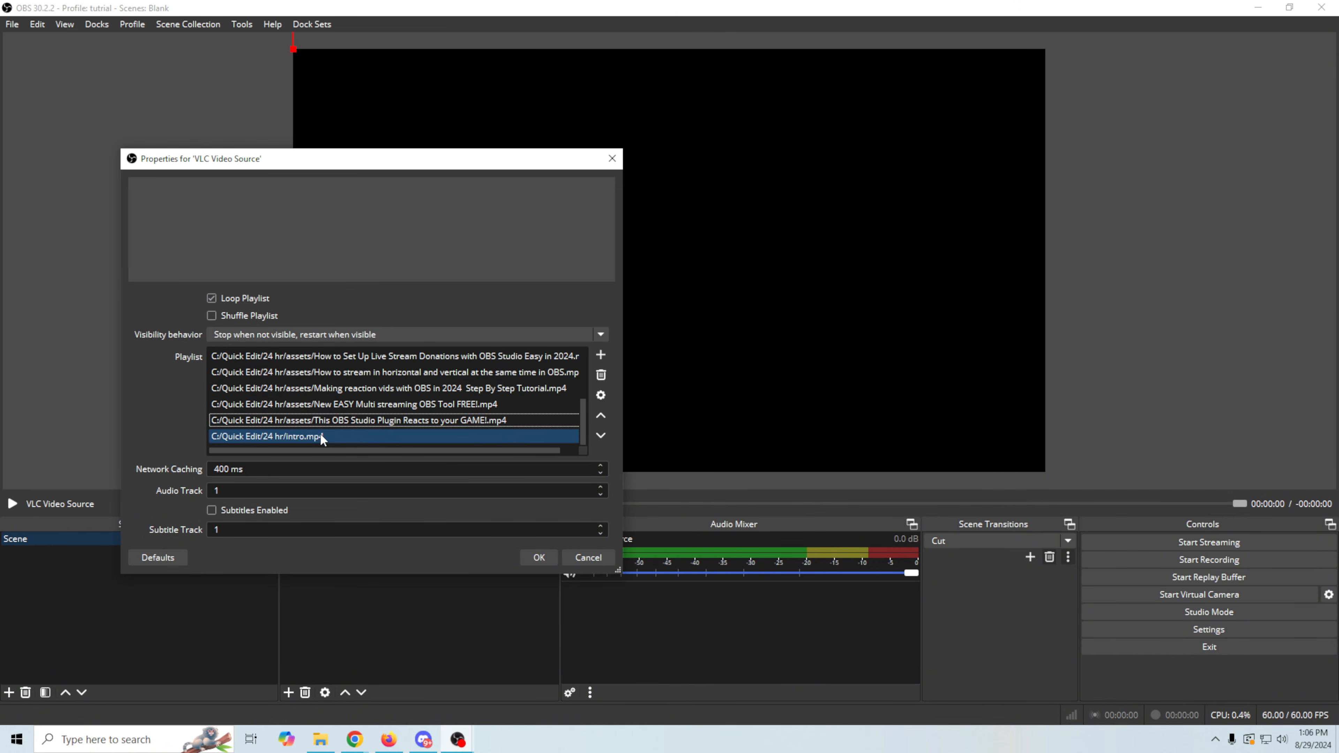
{"action": "left_click", "coordinate": [598, 416]}
{"action": "left_click", "coordinate": [598, 415]}
{"action": "left_click", "coordinate": [598, 416]}
{"action": "left_click", "coordinate": [598, 415]}
{"action": "left_click", "coordinate": [598, 416]}
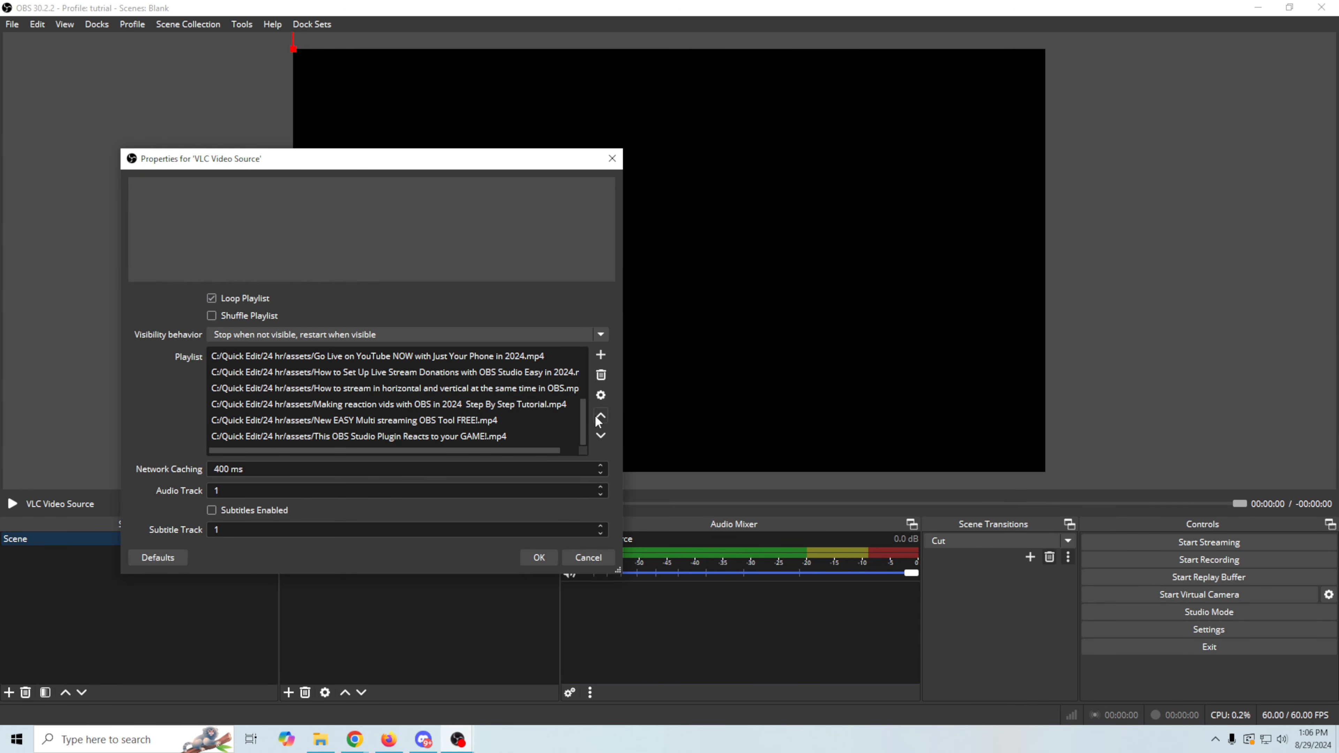
{"action": "left_click_drag", "start_coordinate": [579, 416], "coordinate": [579, 360]}
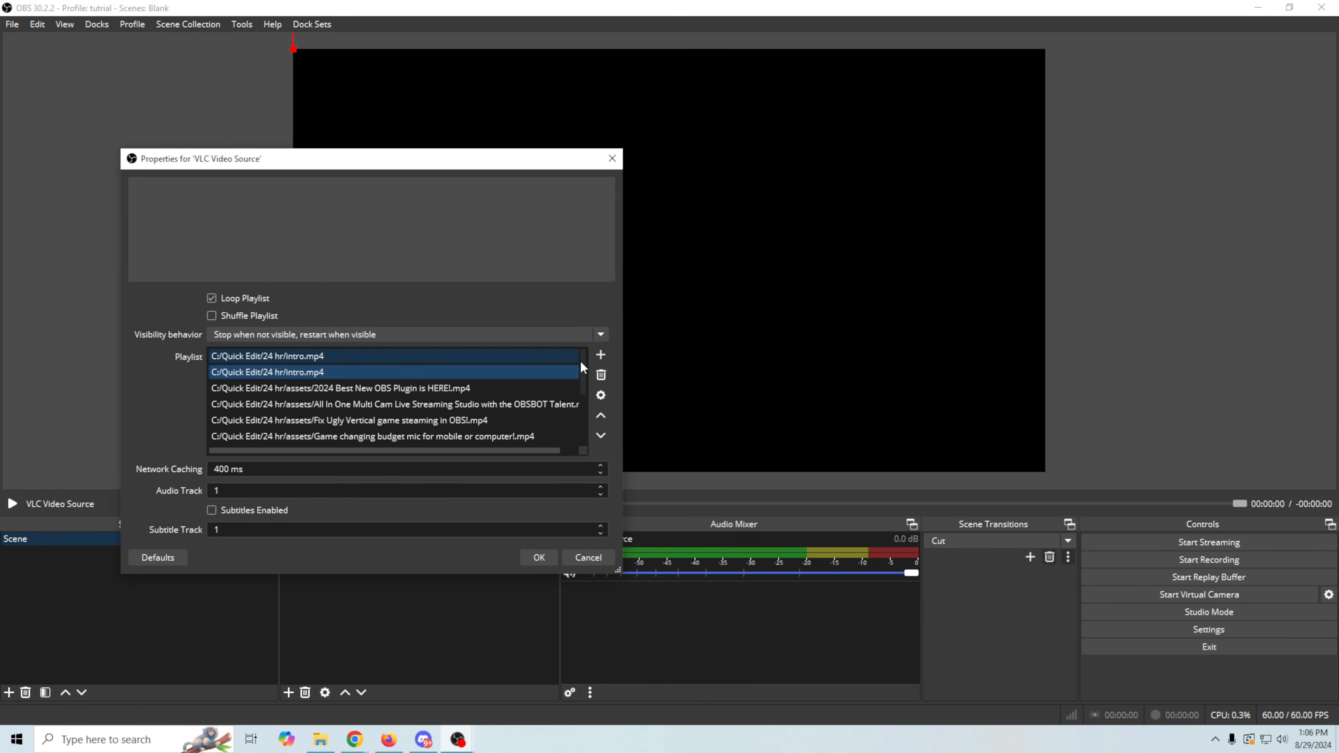
- Move the second intro.mp4 below "2024 Best New OBS Plugin is HERE!.mp4" and accept the source properties
{"action": "left_click", "coordinate": [604, 430]}
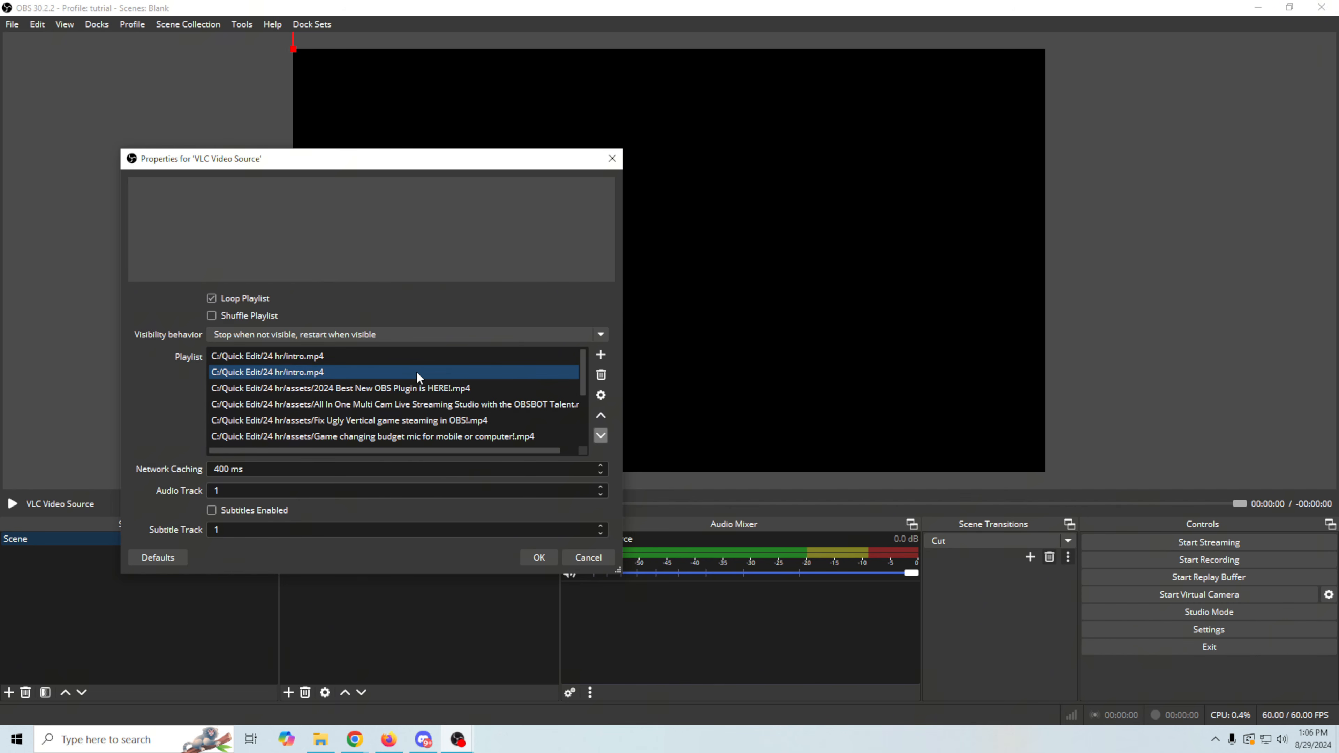
{"action": "left_click", "coordinate": [601, 435]}
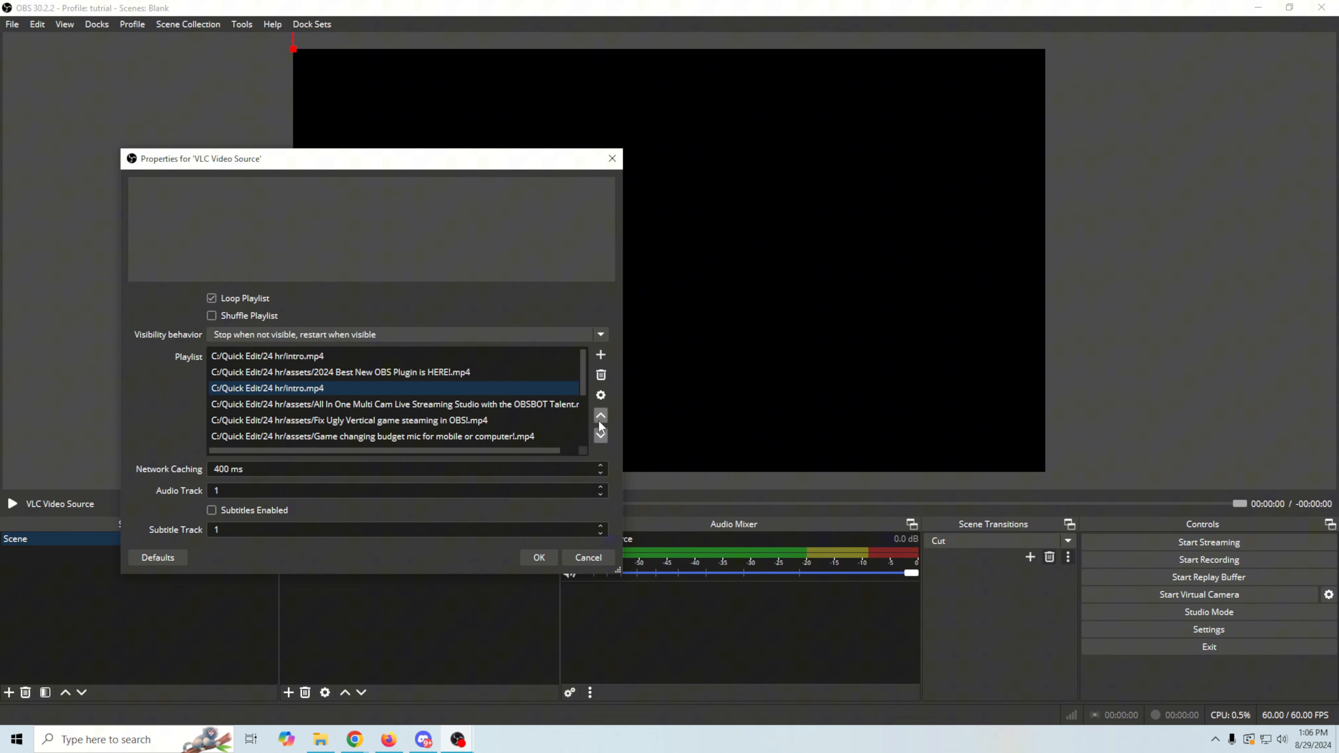
{"action": "scroll", "coordinate": [318, 393], "scroll_direction": "down", "scroll_amount": 1}
{"action": "scroll", "coordinate": [324, 411], "scroll_direction": "up", "scroll_amount": 1}
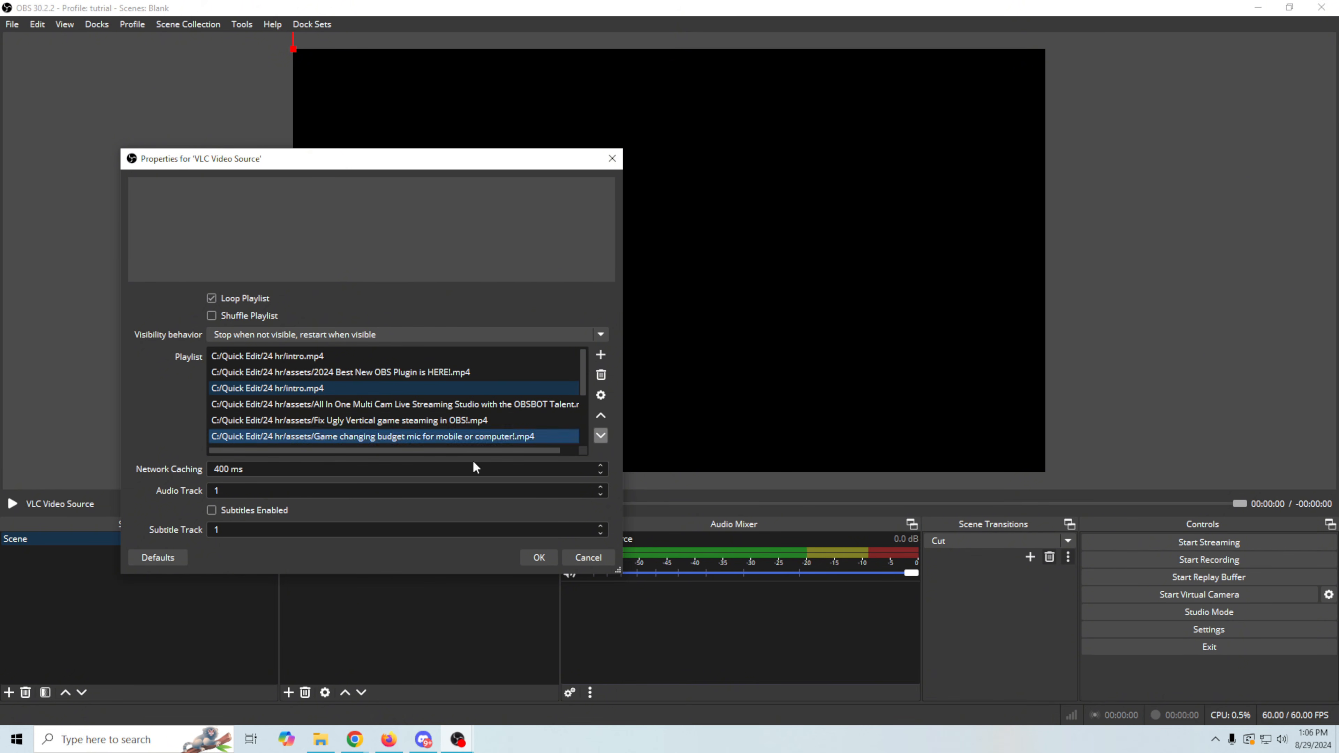
{"action": "left_click", "coordinate": [545, 554]}
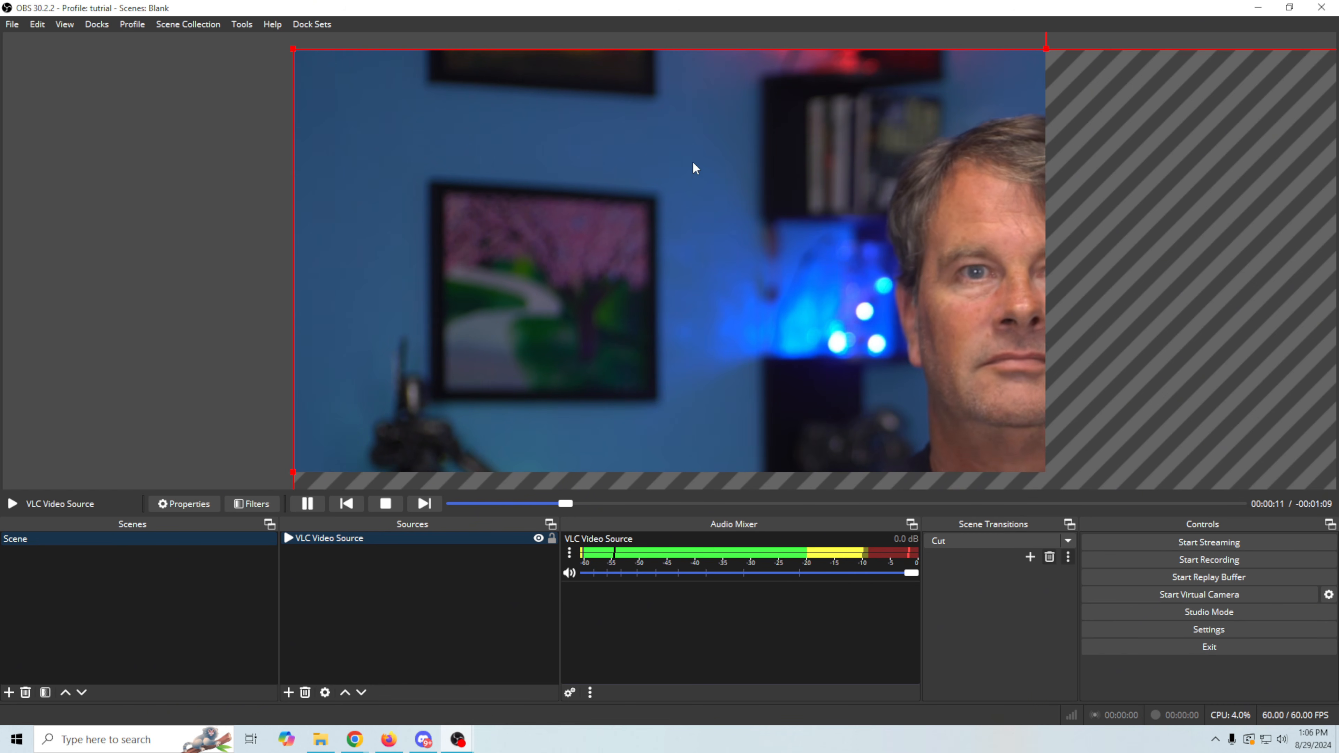
- Fit the oversized VLC video to the screen in the preview
{"action": "right_click", "coordinate": [627, 244]}
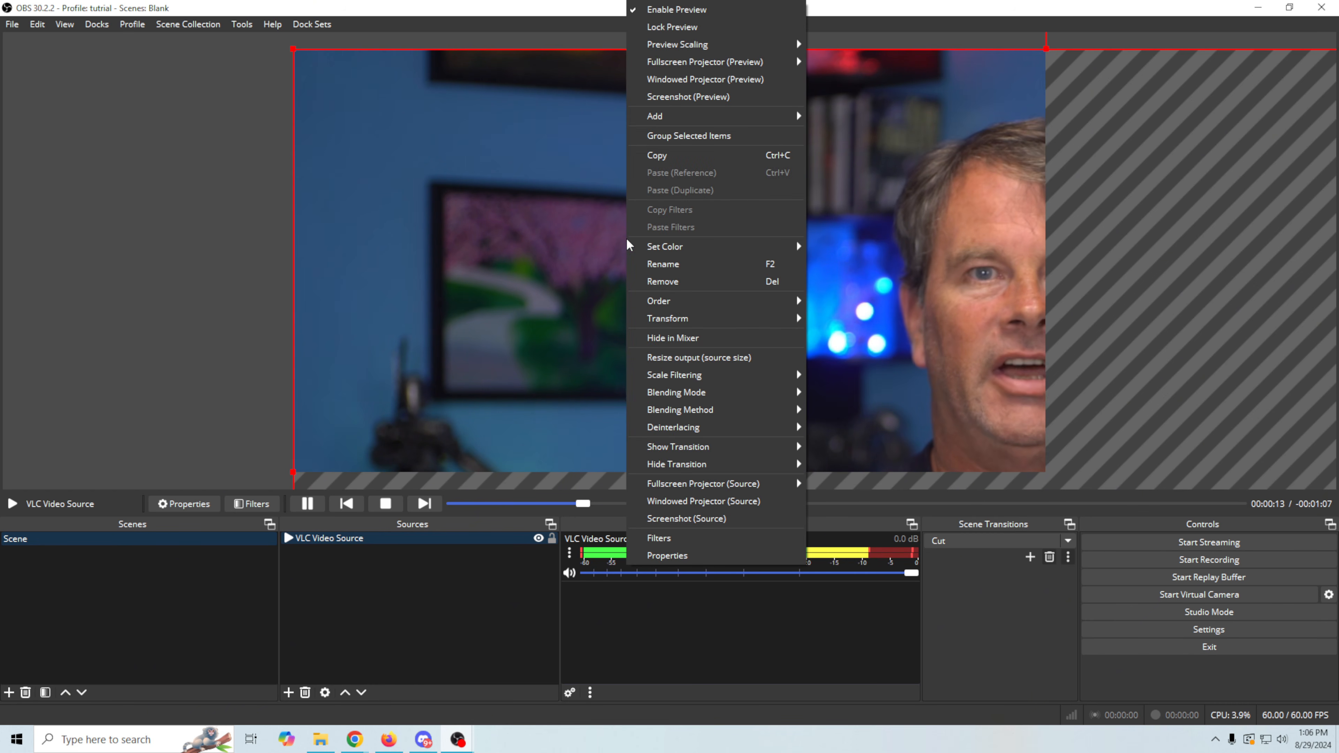
{"action": "mouse_move", "coordinate": [675, 318]}
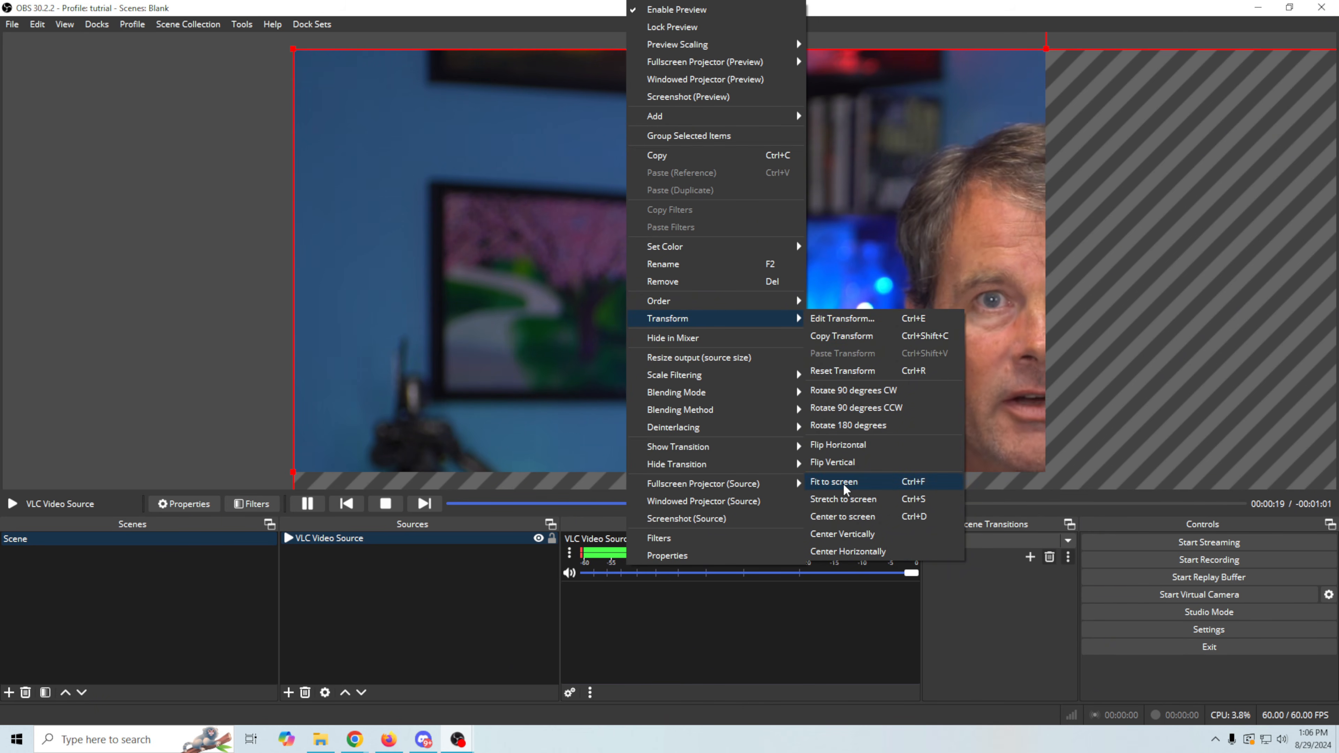
{"action": "left_click", "coordinate": [854, 481]}
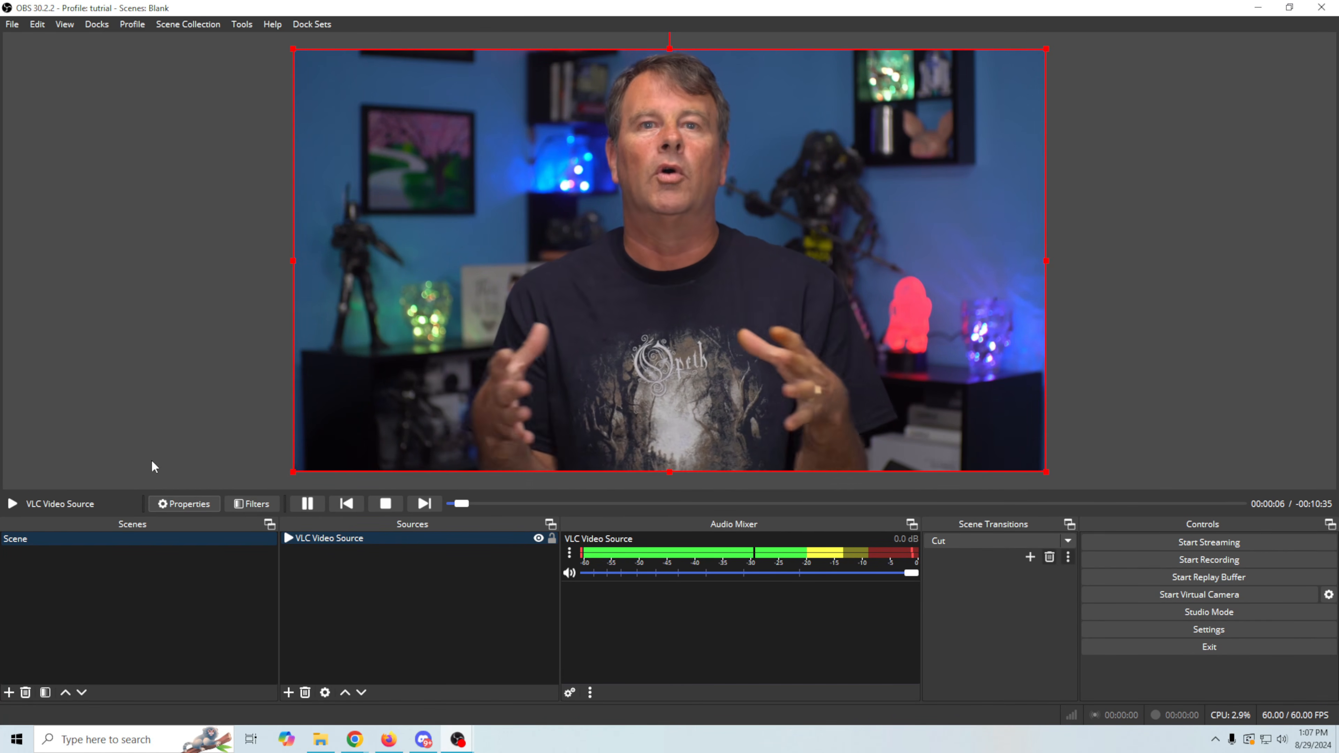
- Review the playlist and visibility behavior in the VLC Video Source properties, and close them unchanged
{"action": "left_click", "coordinate": [162, 506]}
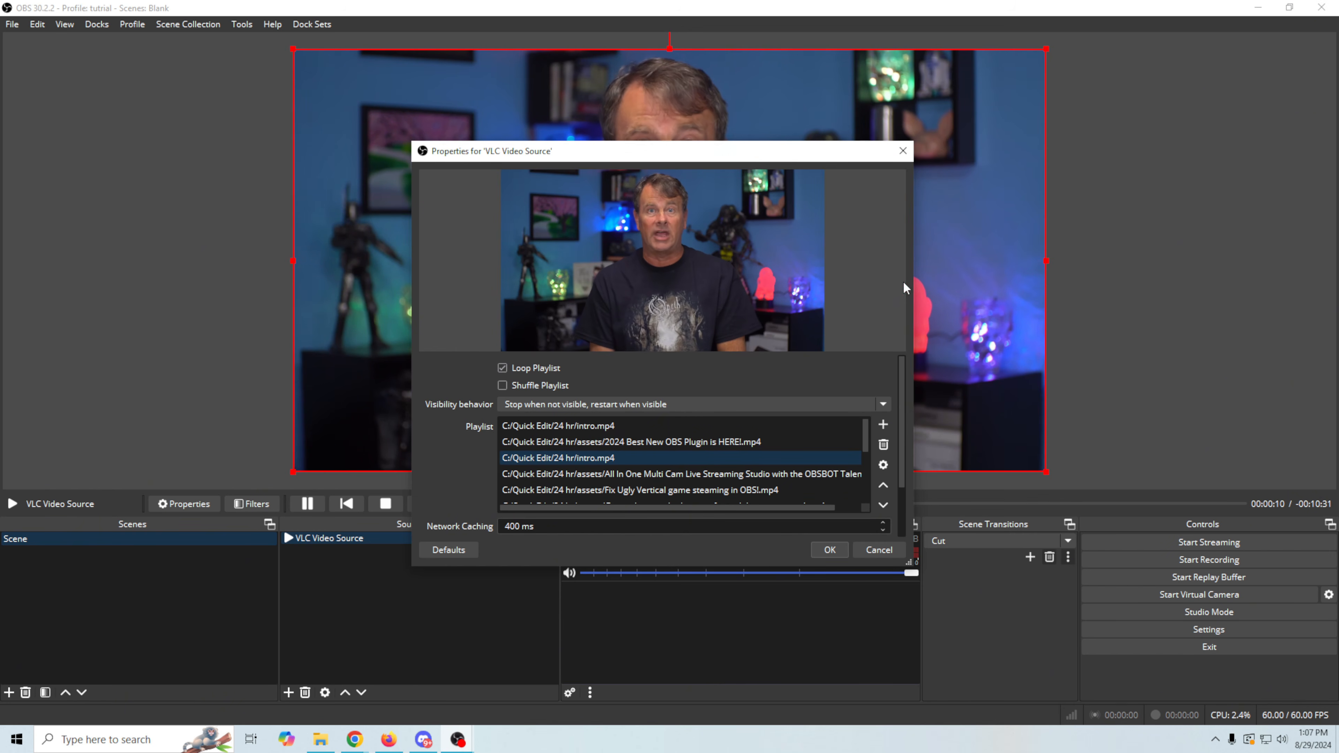
{"action": "left_click", "coordinate": [903, 153]}
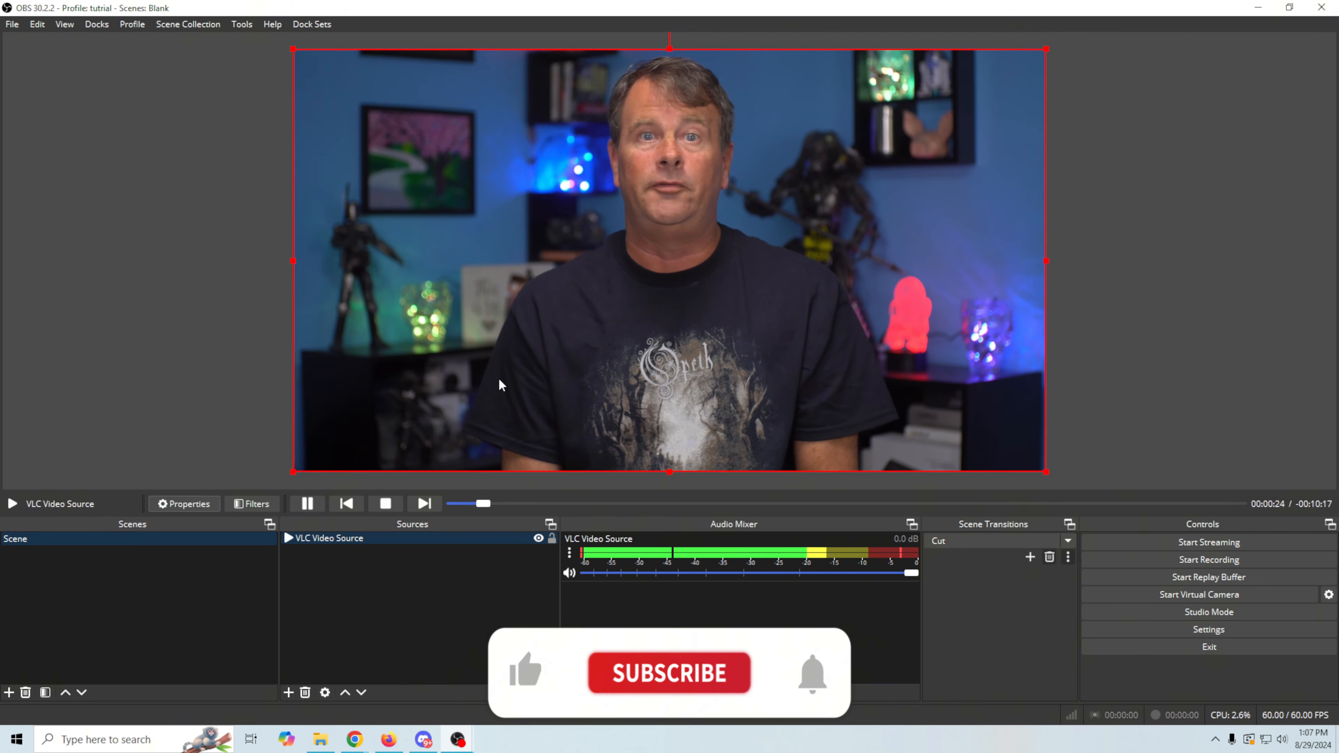
- Restart the playlist by hiding and showing the VLC Video Source, and skip to the next video
{"action": "left_click", "coordinate": [539, 538]}
{"action": "left_click", "coordinate": [538, 538]}
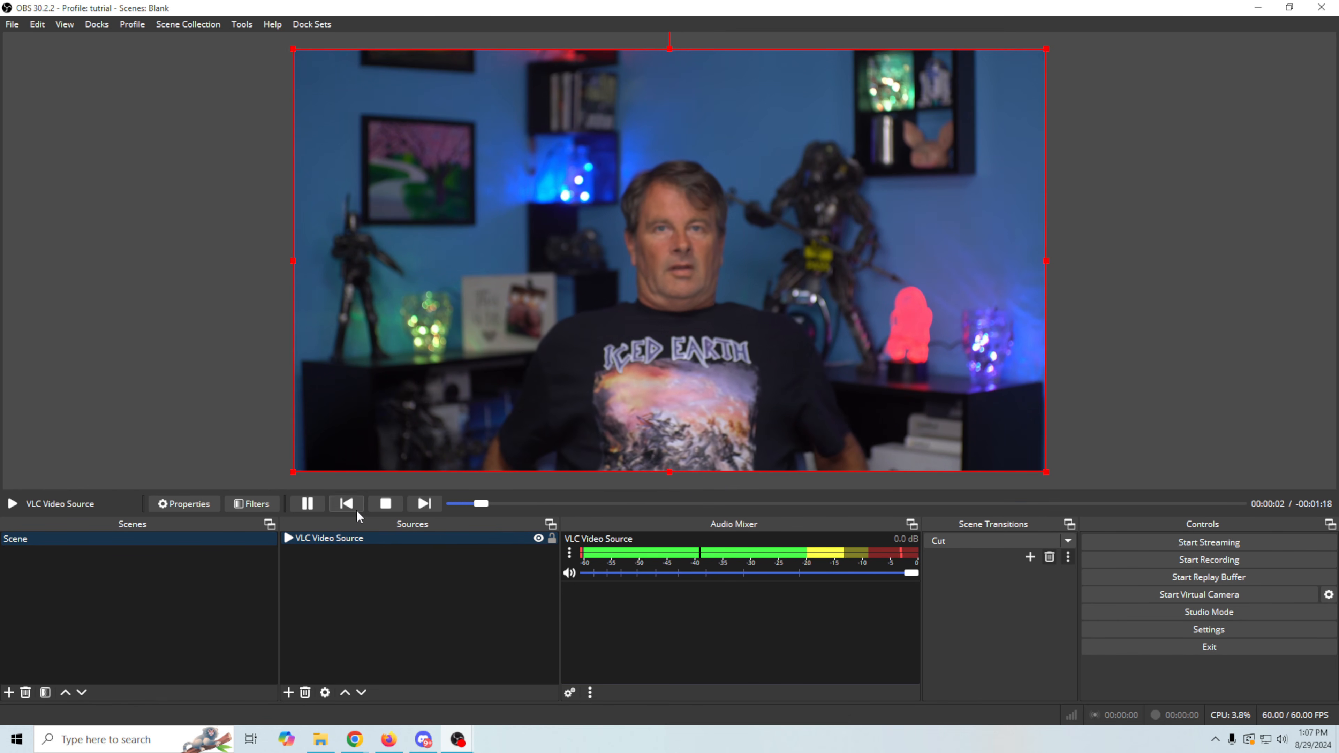
{"action": "left_click", "coordinate": [423, 504]}
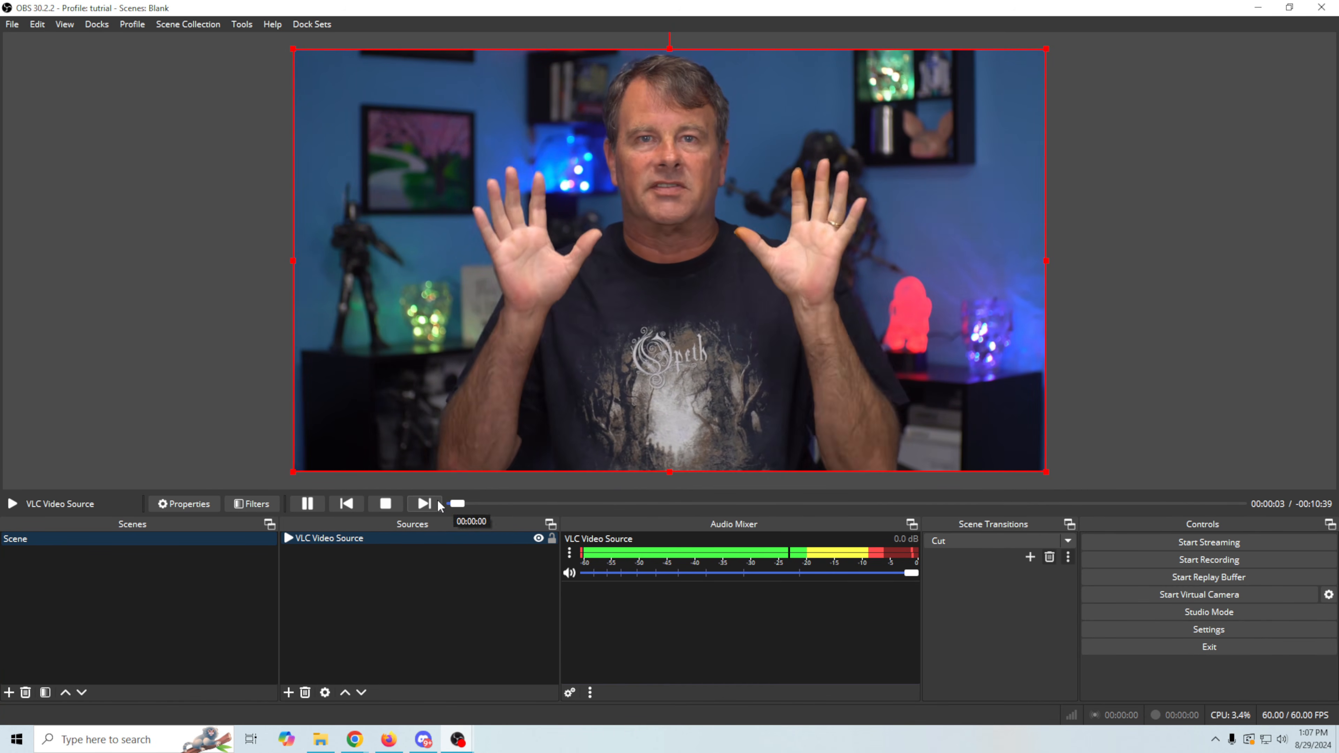
- Recheck the playlist order in the VLC Video Source properties and cancel without making changes
{"action": "right_click", "coordinate": [371, 538]}
{"action": "left_click", "coordinate": [387, 533]}
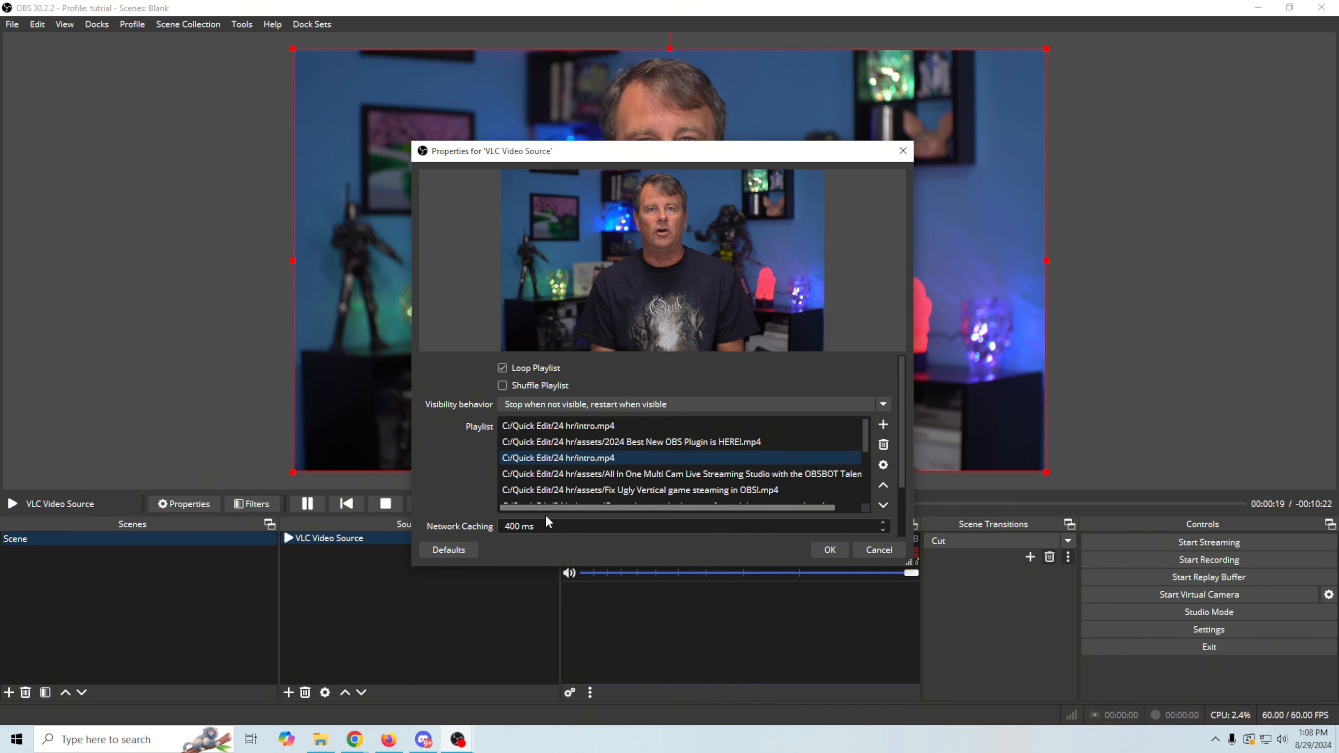
{"action": "left_click", "coordinate": [888, 553]}
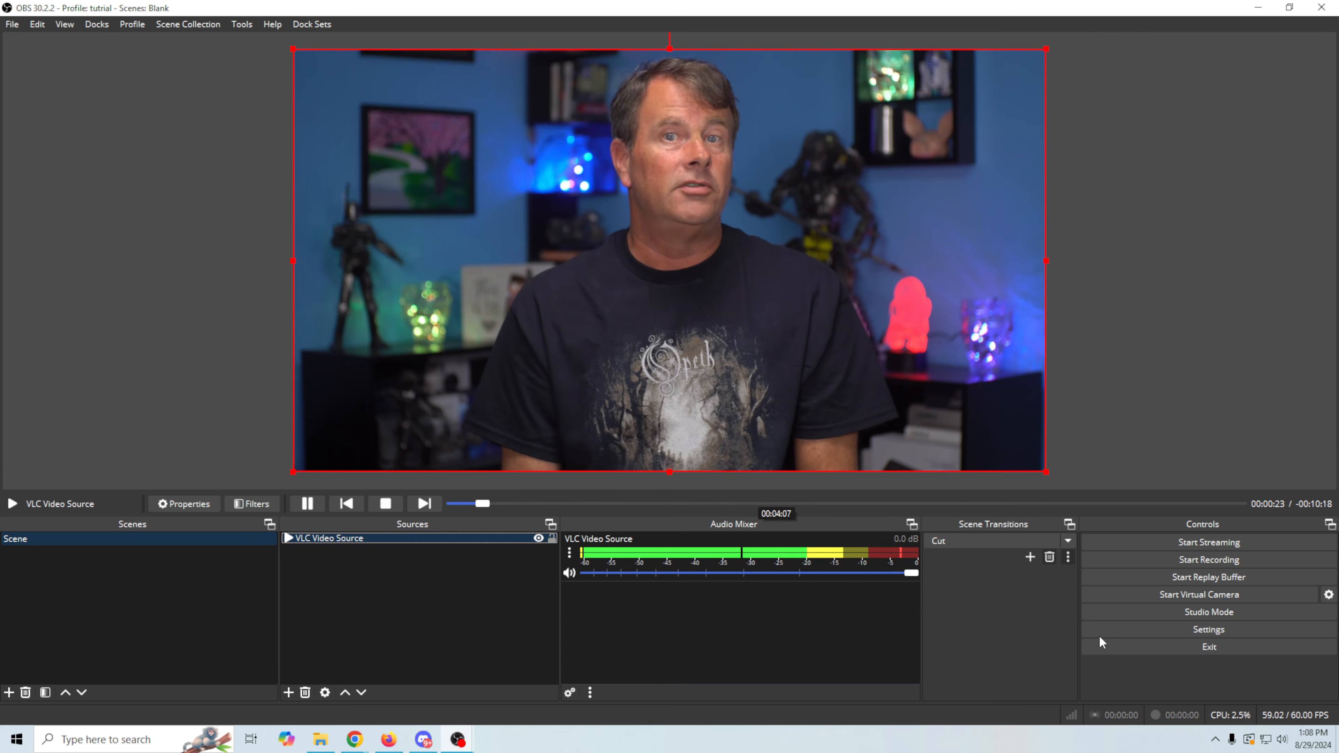
- Examine the streaming service and server in the Stream settings, and leave without making changes
{"action": "left_click", "coordinate": [1086, 629]}
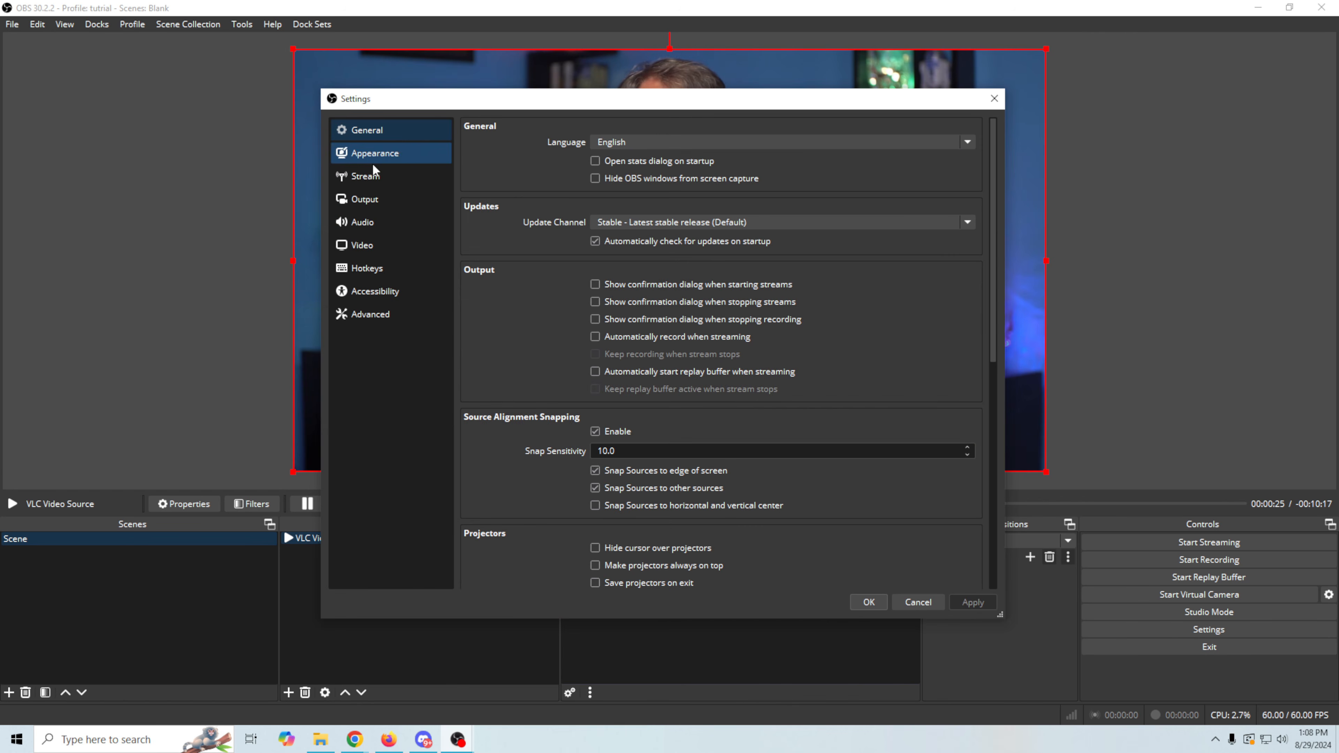
{"action": "left_click", "coordinate": [369, 176]}
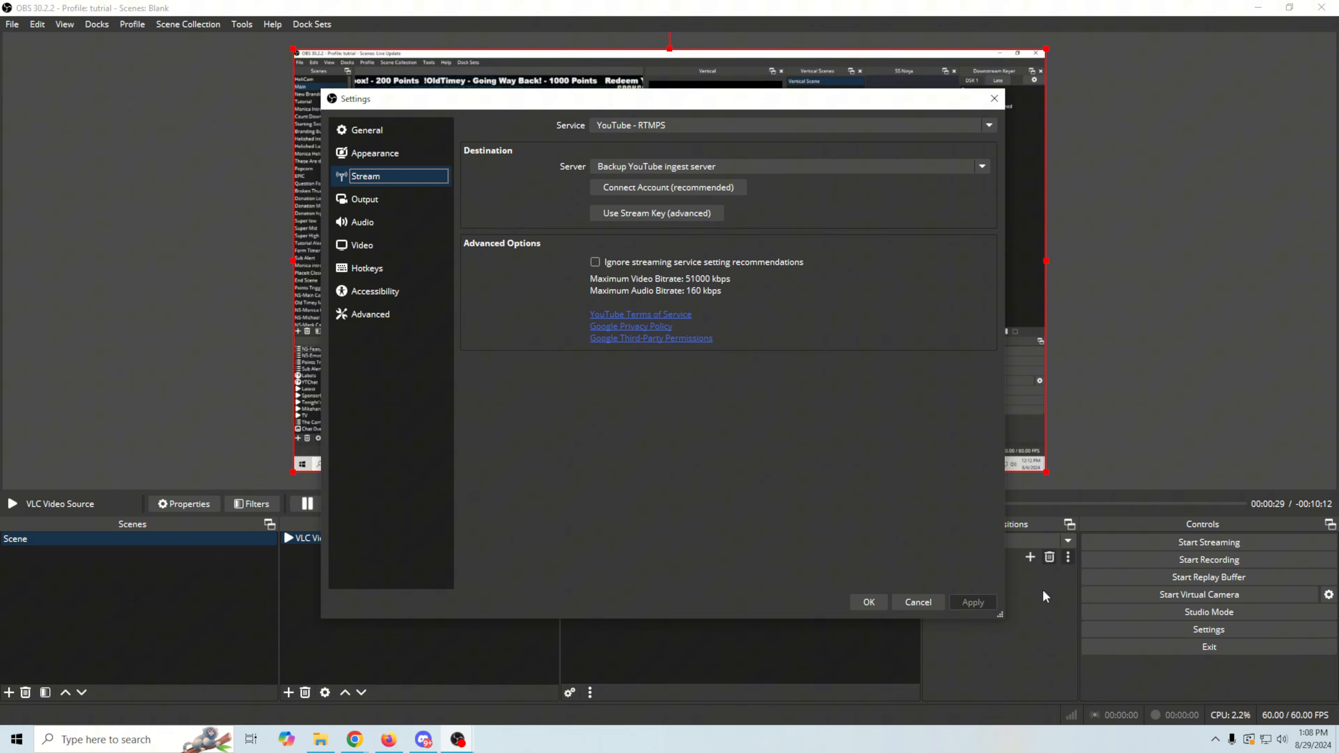
{"action": "left_click", "coordinate": [917, 603]}
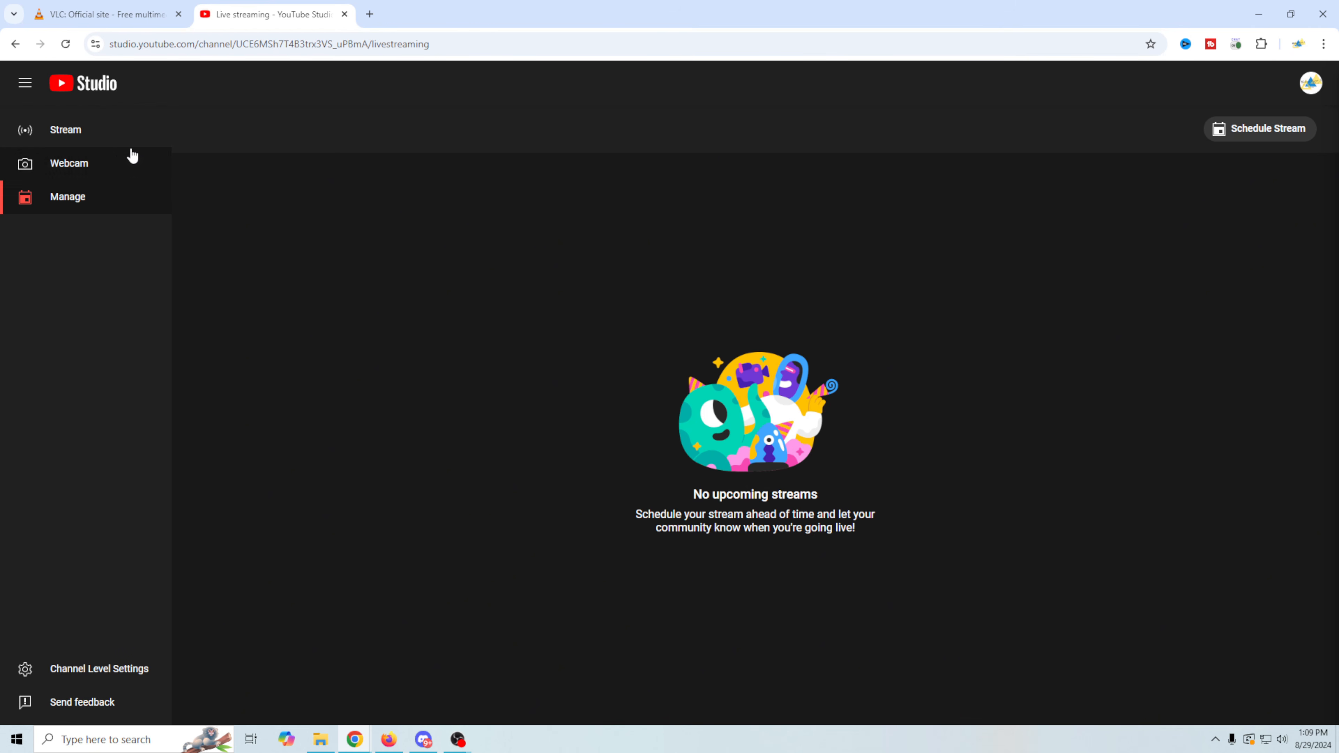
- In YouTube Studio's live Manage page, schedule a stream reusing the settings of "Get Your Live Streaming Questions Answered! LIVE"
{"action": "left_click", "coordinate": [76, 132]}
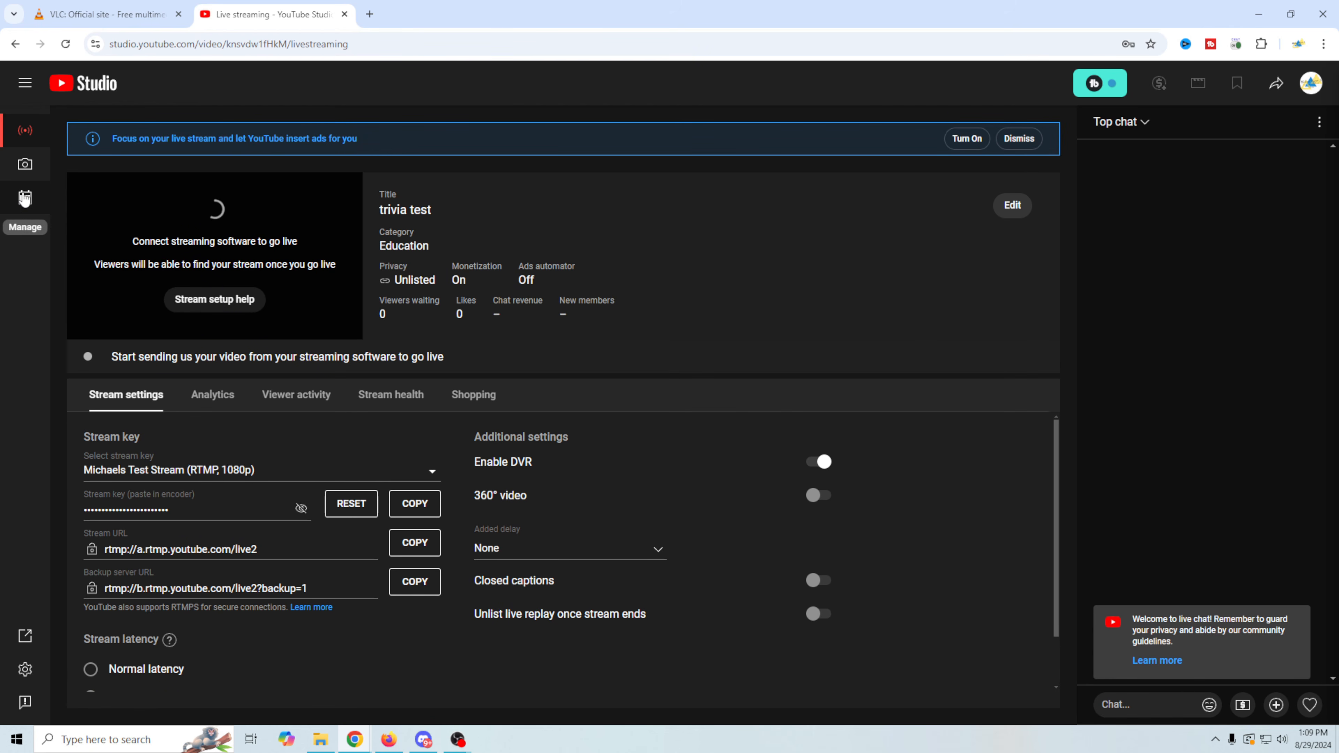
{"action": "left_click", "coordinate": [24, 207]}
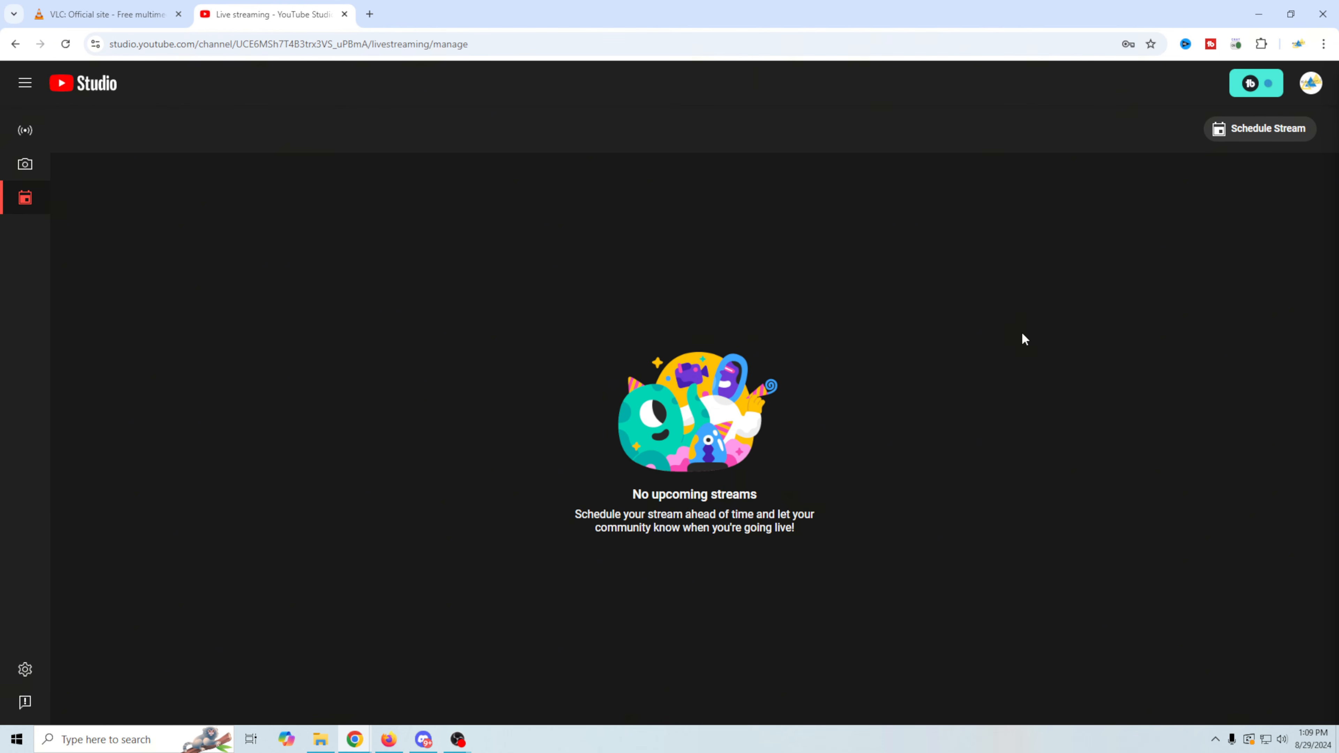
{"action": "left_click", "coordinate": [1282, 136]}
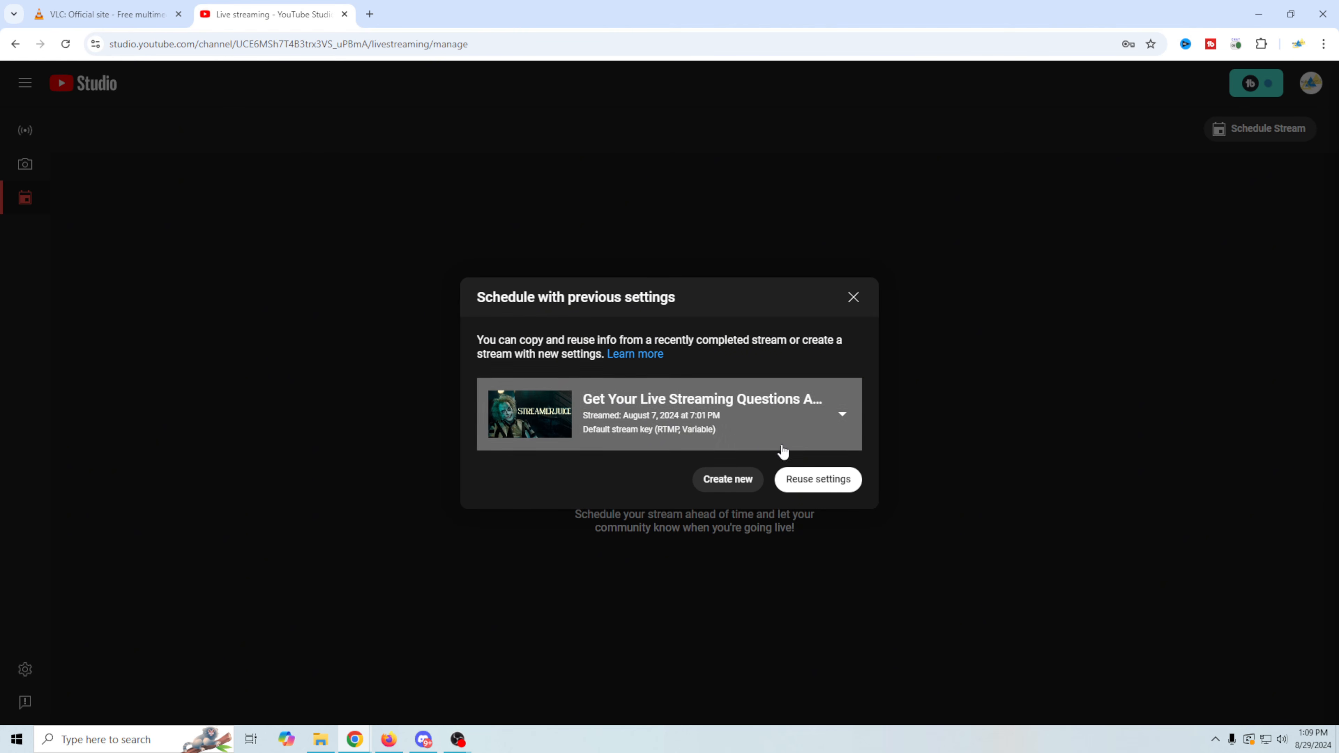
{"action": "left_click", "coordinate": [818, 479]}
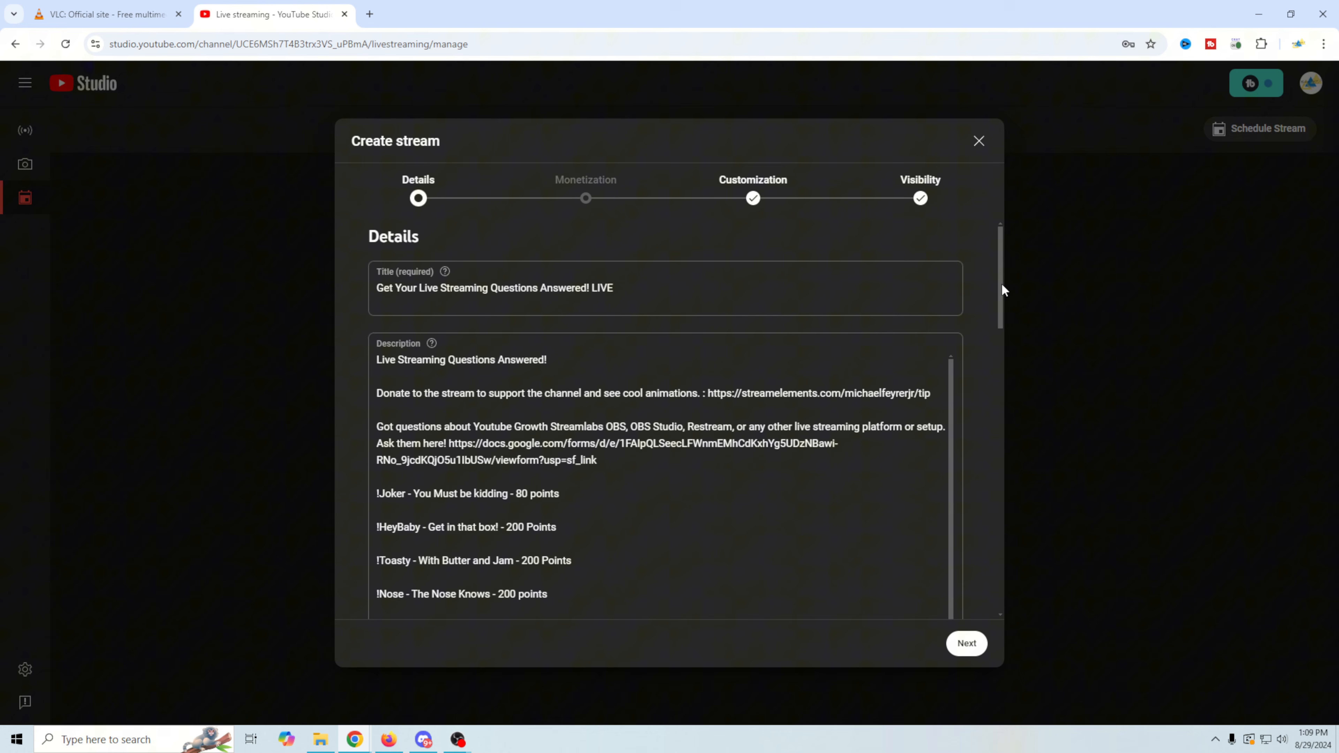
- Examine the reused title and the full description in the new stream's Details
{"action": "scroll", "coordinate": [998, 288], "scroll_direction": "down", "scroll_amount": 2}
{"action": "scroll", "coordinate": [1008, 288], "scroll_direction": "up", "scroll_amount": 2}
{"action": "scroll", "coordinate": [440, 442], "scroll_direction": "down", "scroll_amount": 5}
{"action": "scroll", "coordinate": [440, 442], "scroll_direction": "down", "scroll_amount": 3}
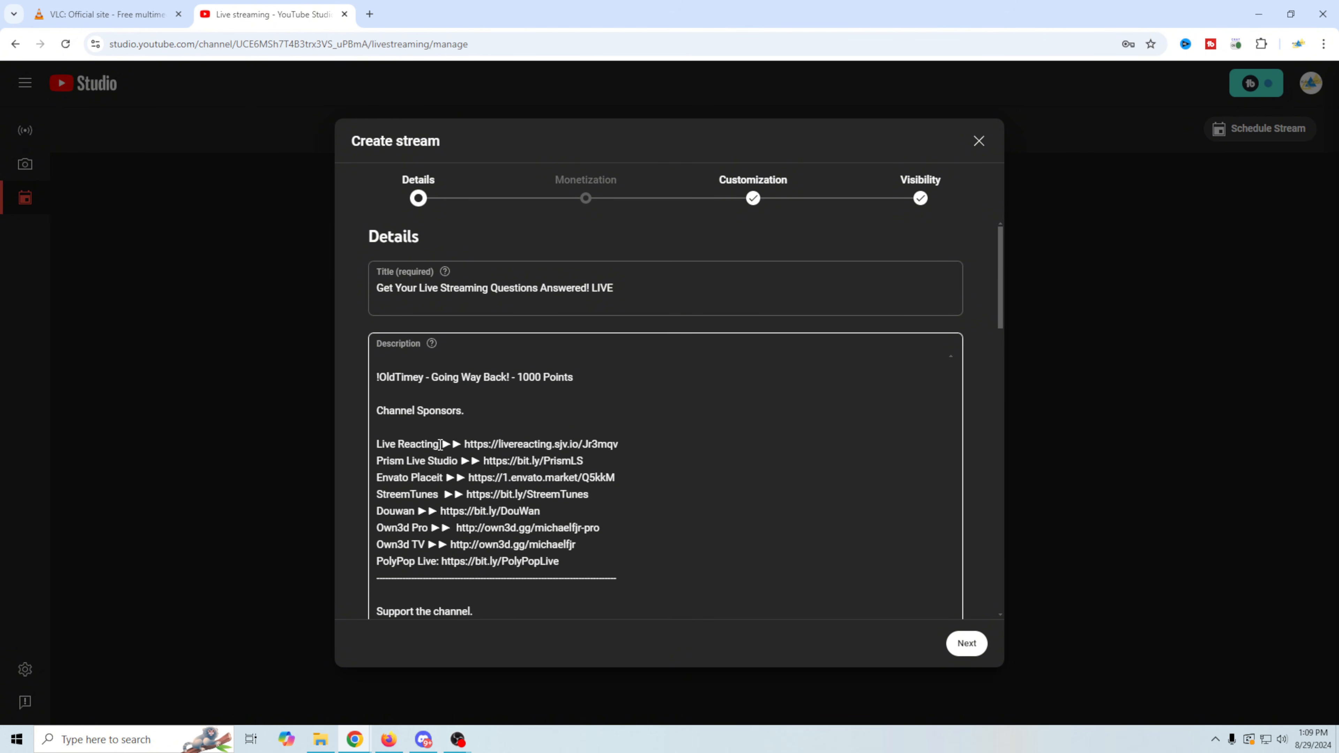
{"action": "scroll", "coordinate": [476, 509], "scroll_direction": "up", "scroll_amount": 10}
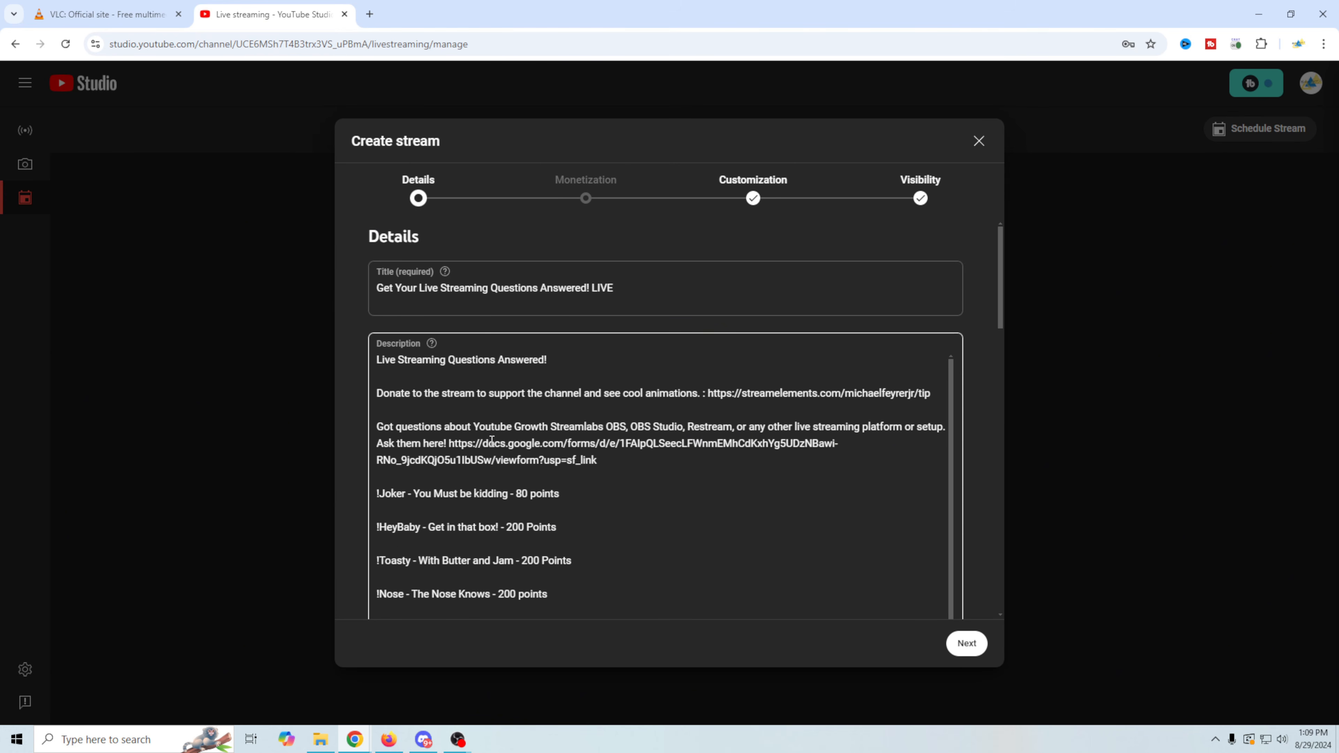
{"action": "scroll", "coordinate": [491, 440], "scroll_direction": "down", "scroll_amount": 10}
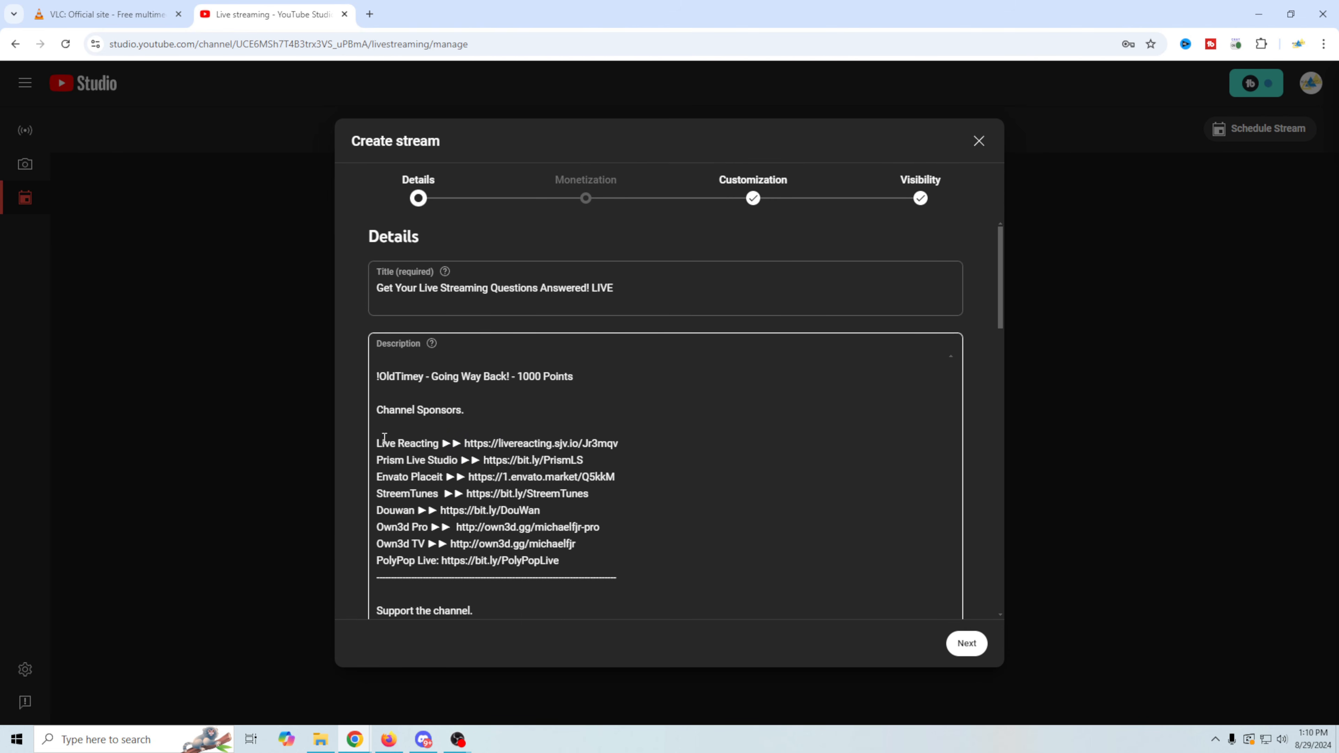
{"action": "left_click", "coordinate": [380, 289]}
{"action": "left_click_drag", "start_coordinate": [690, 291], "coordinate": [363, 284]}
{"action": "key", "text": "Tab"}
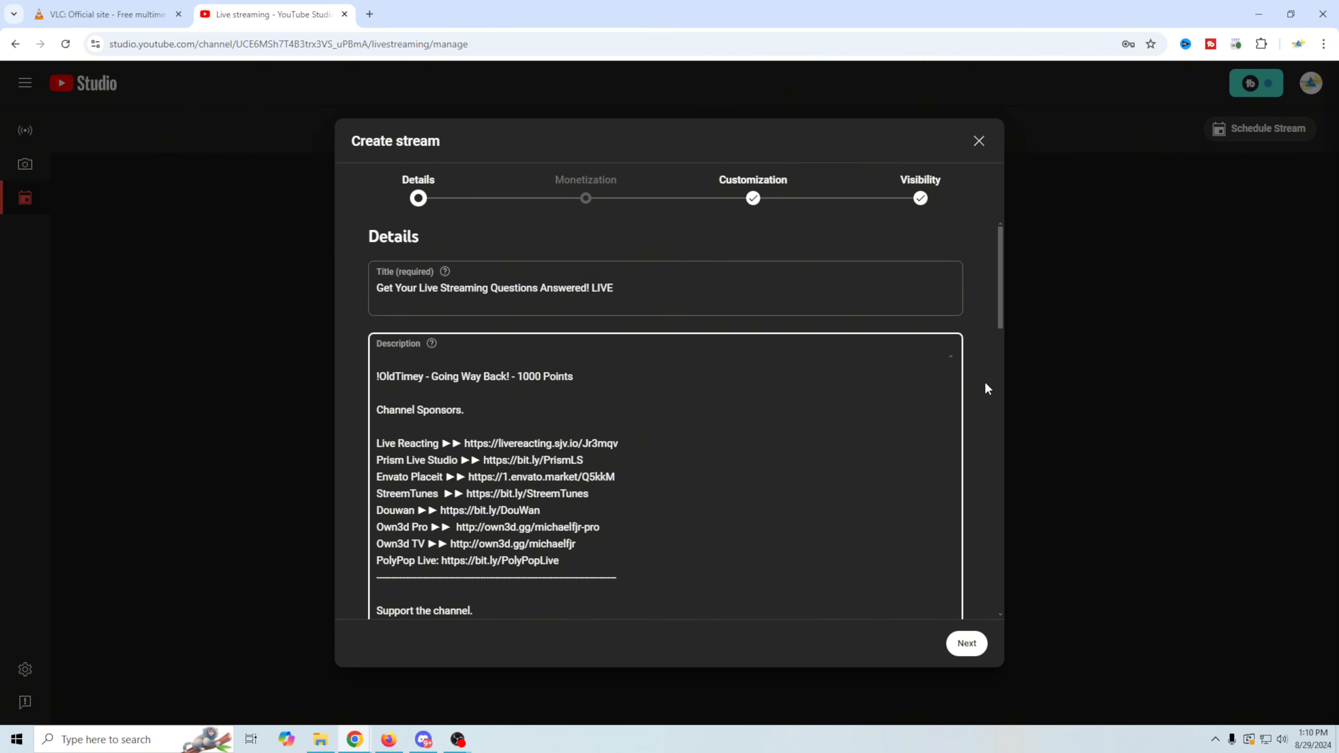
- Examine the remaining stream details, including paid promotion, altered content, automatic chapters, tags, language and comment settings
{"action": "scroll", "coordinate": [984, 385], "scroll_direction": "down", "scroll_amount": 15}
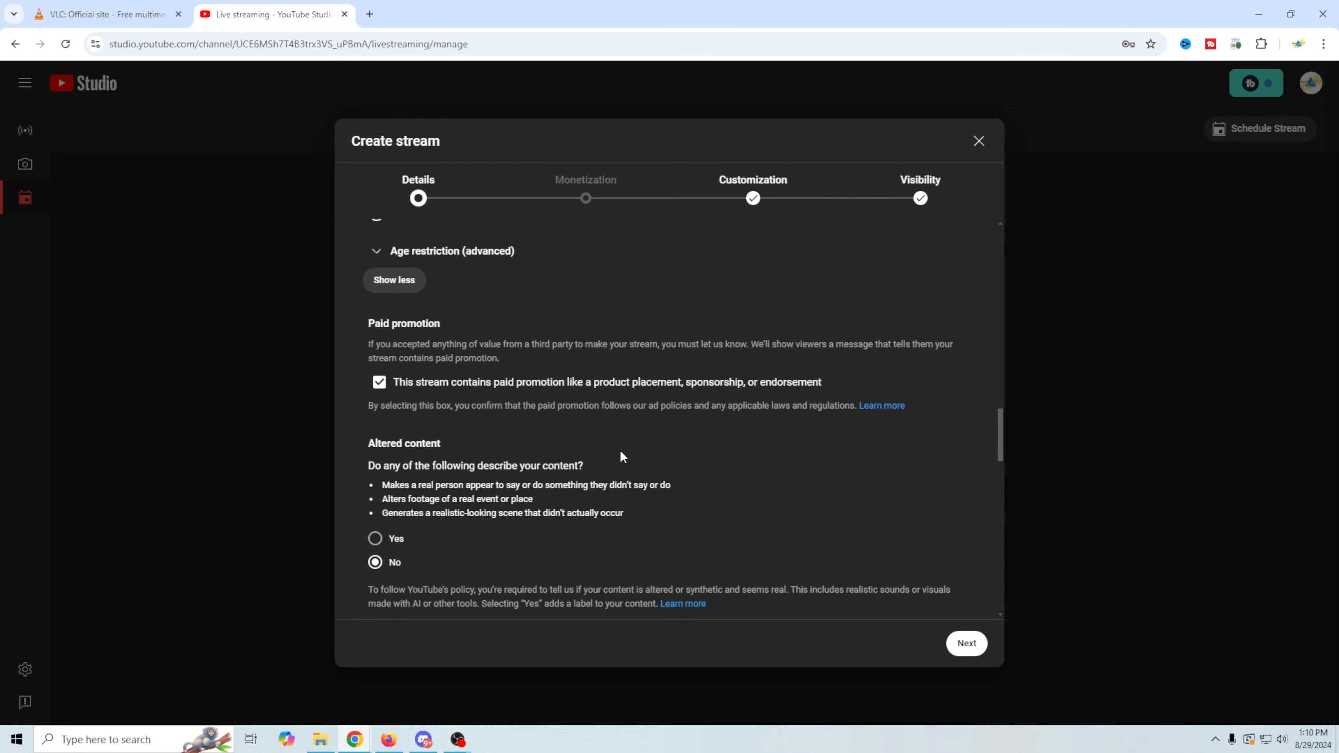
{"action": "scroll", "coordinate": [622, 457], "scroll_direction": "down", "scroll_amount": 5}
{"action": "scroll", "coordinate": [629, 446], "scroll_direction": "down", "scroll_amount": 6}
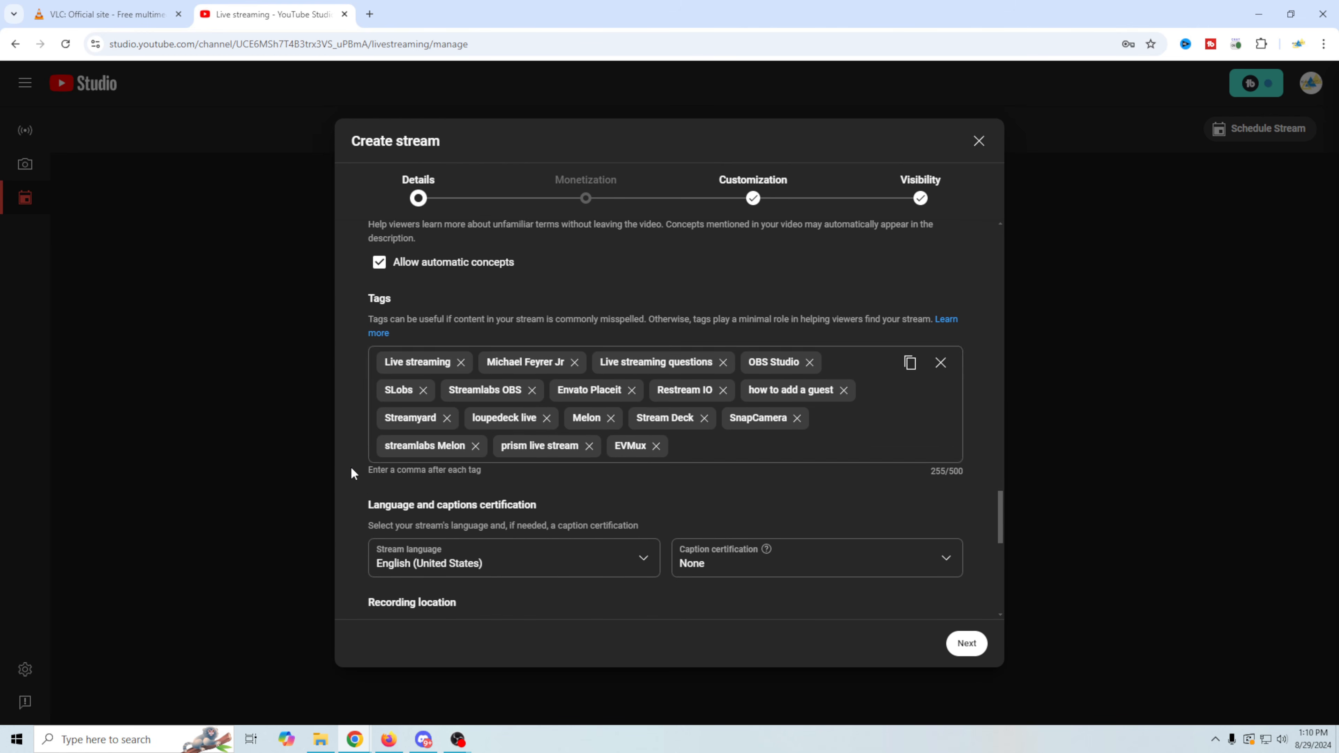
{"action": "scroll", "coordinate": [351, 469], "scroll_direction": "down", "scroll_amount": 8}
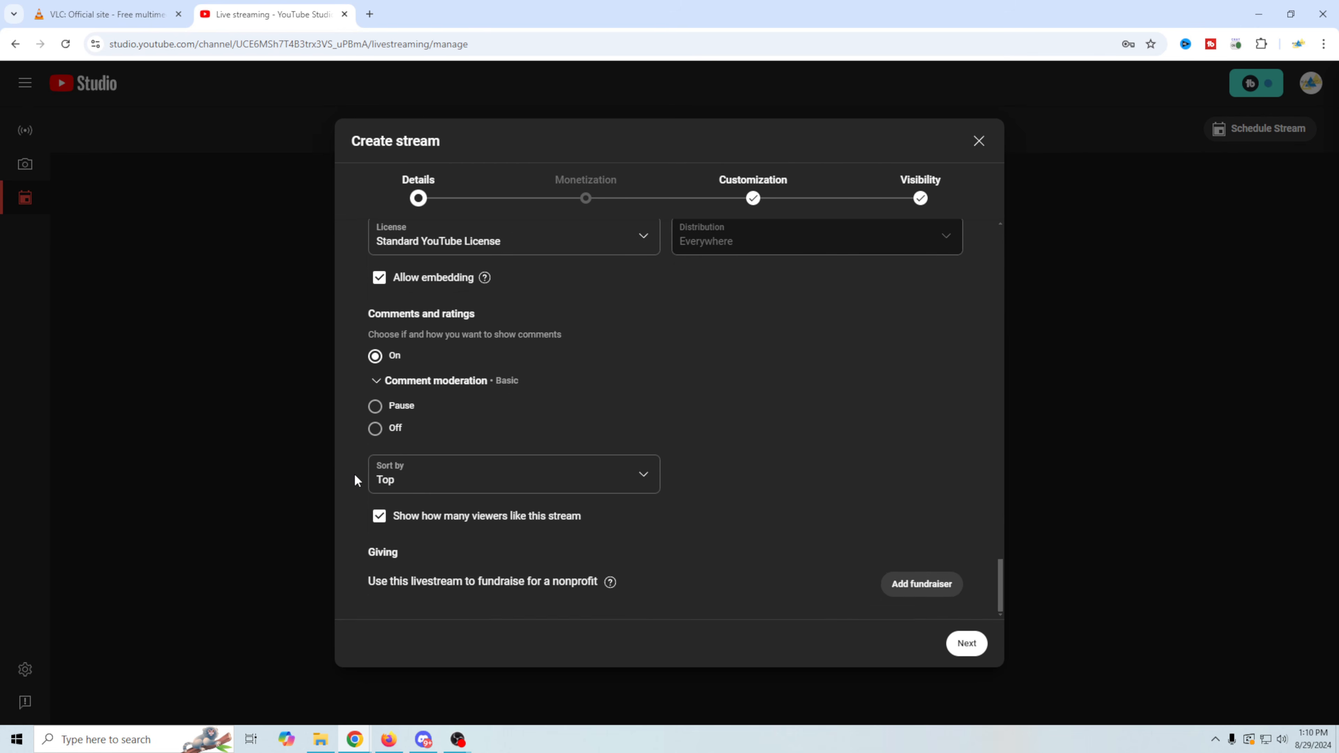
{"action": "scroll", "coordinate": [837, 473], "scroll_direction": "up", "scroll_amount": 6}
{"action": "scroll", "coordinate": [840, 482], "scroll_direction": "up", "scroll_amount": 10}
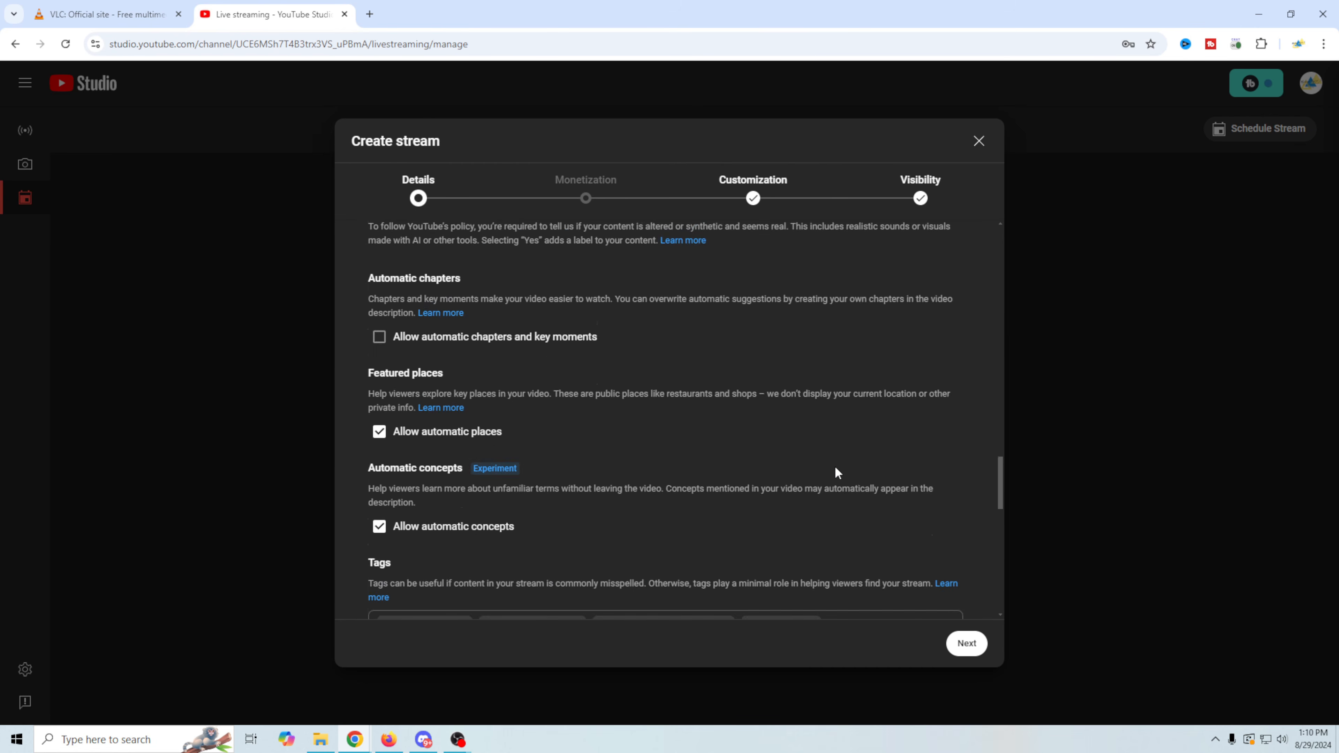
- Go through the Monetization stage's live ad settings and continue to the Customization stage
{"action": "left_click", "coordinate": [595, 208]}
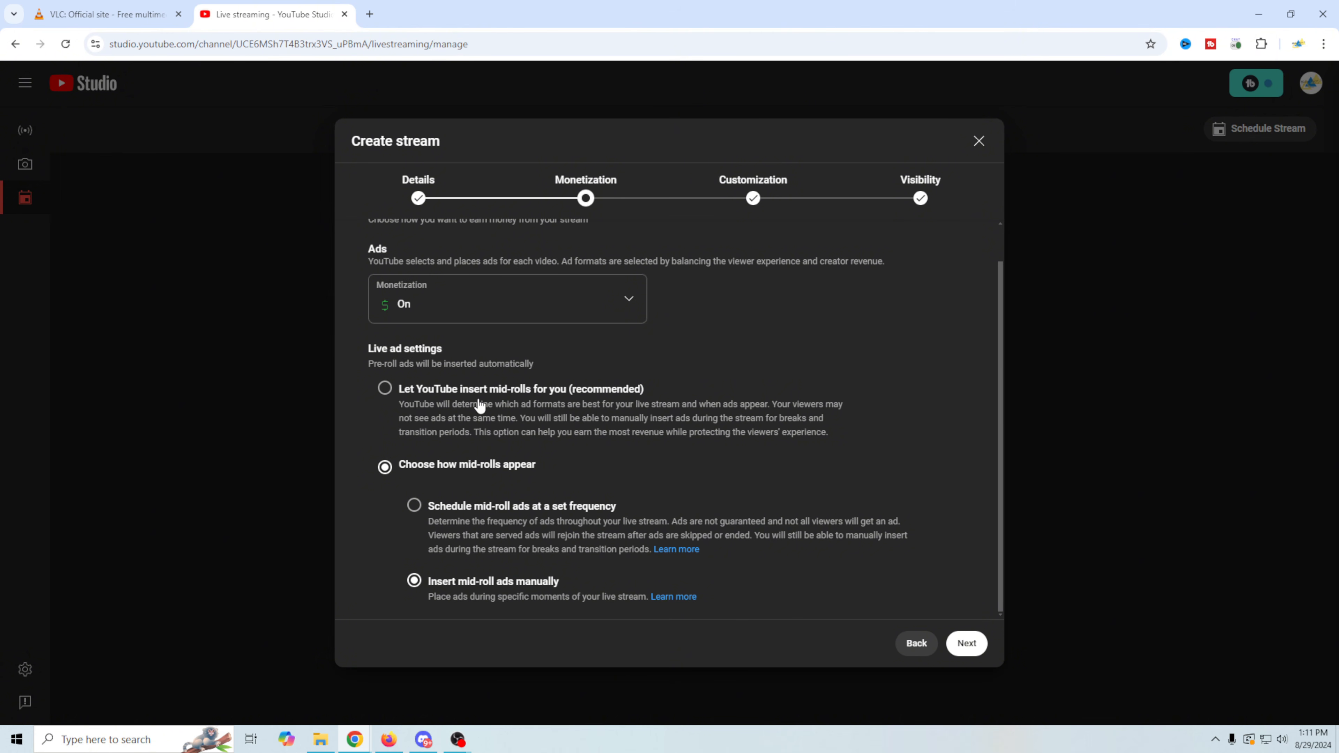
{"action": "scroll", "coordinate": [640, 469], "scroll_direction": "up", "scroll_amount": 1}
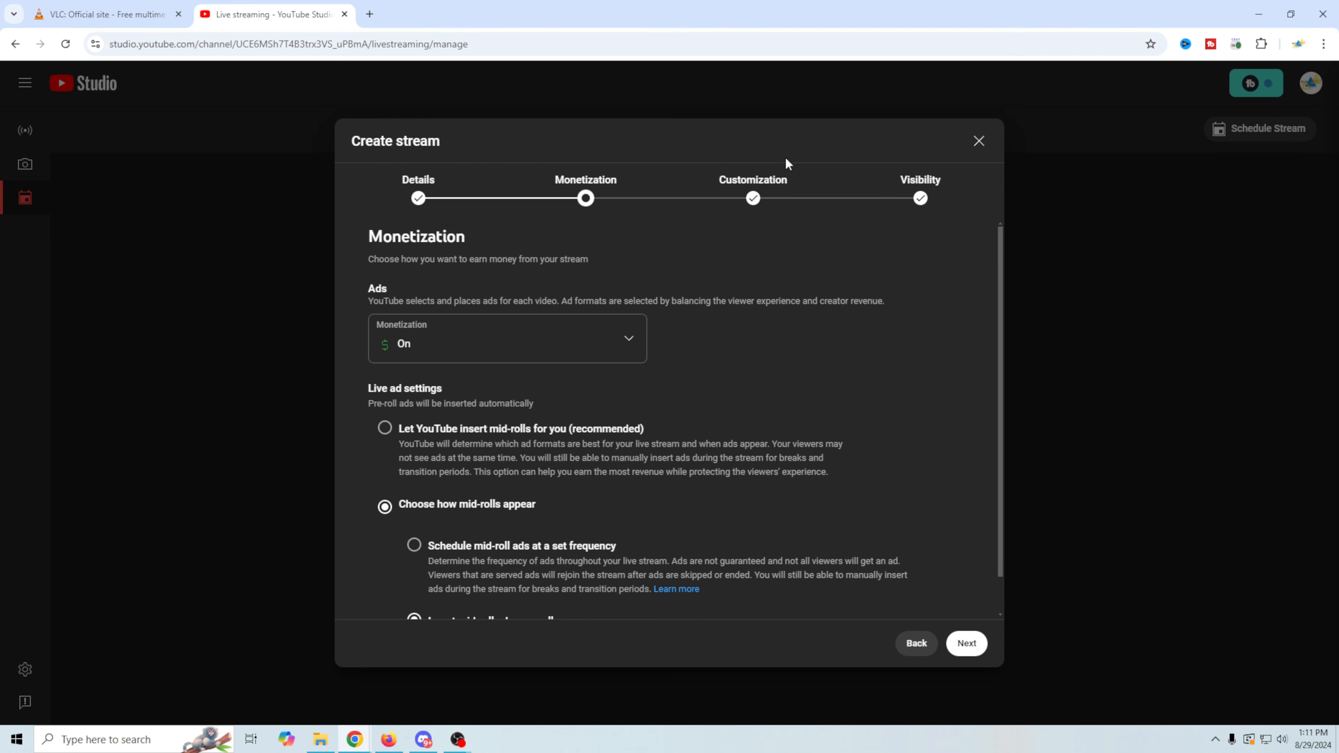
{"action": "left_click", "coordinate": [753, 193]}
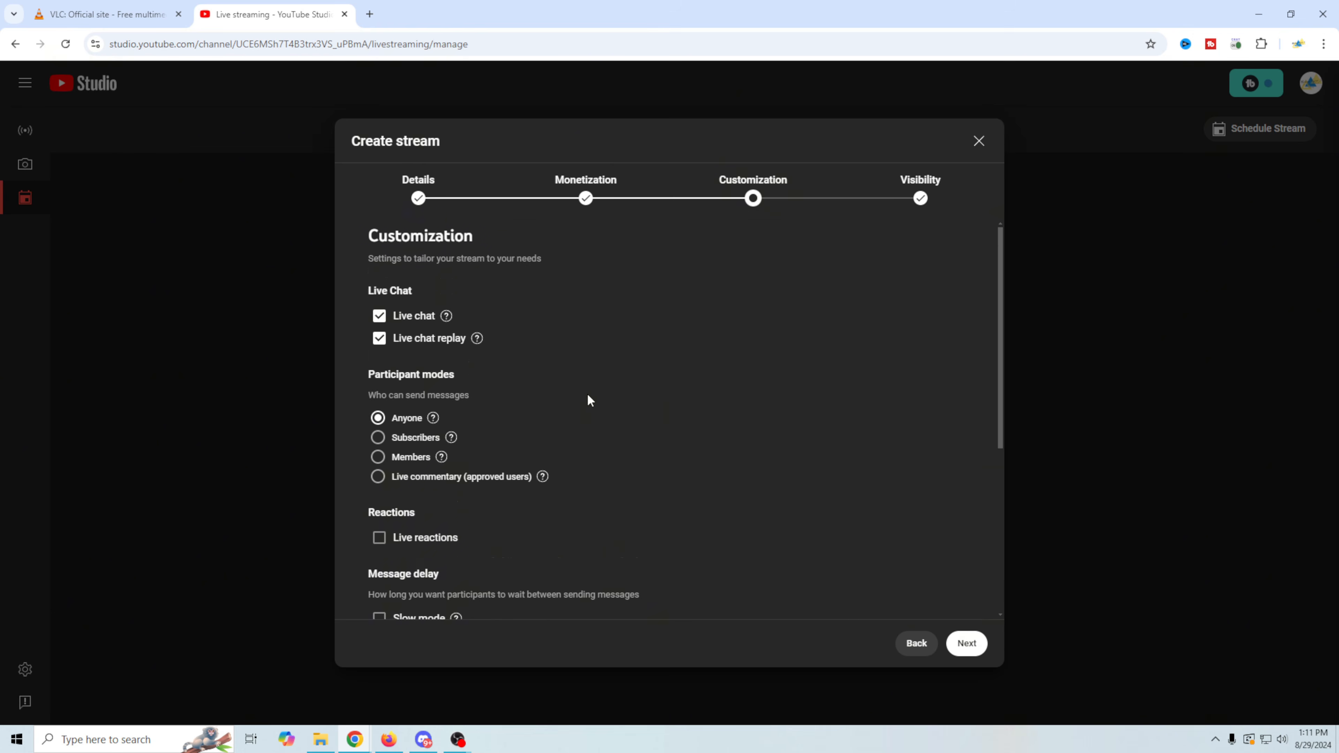
- Review the new stream's Customization options and its Visibility and schedule settings, and close the stream creation dialog
{"action": "scroll", "coordinate": [589, 399], "scroll_direction": "down", "scroll_amount": 5}
{"action": "scroll", "coordinate": [659, 459], "scroll_direction": "up", "scroll_amount": 5}
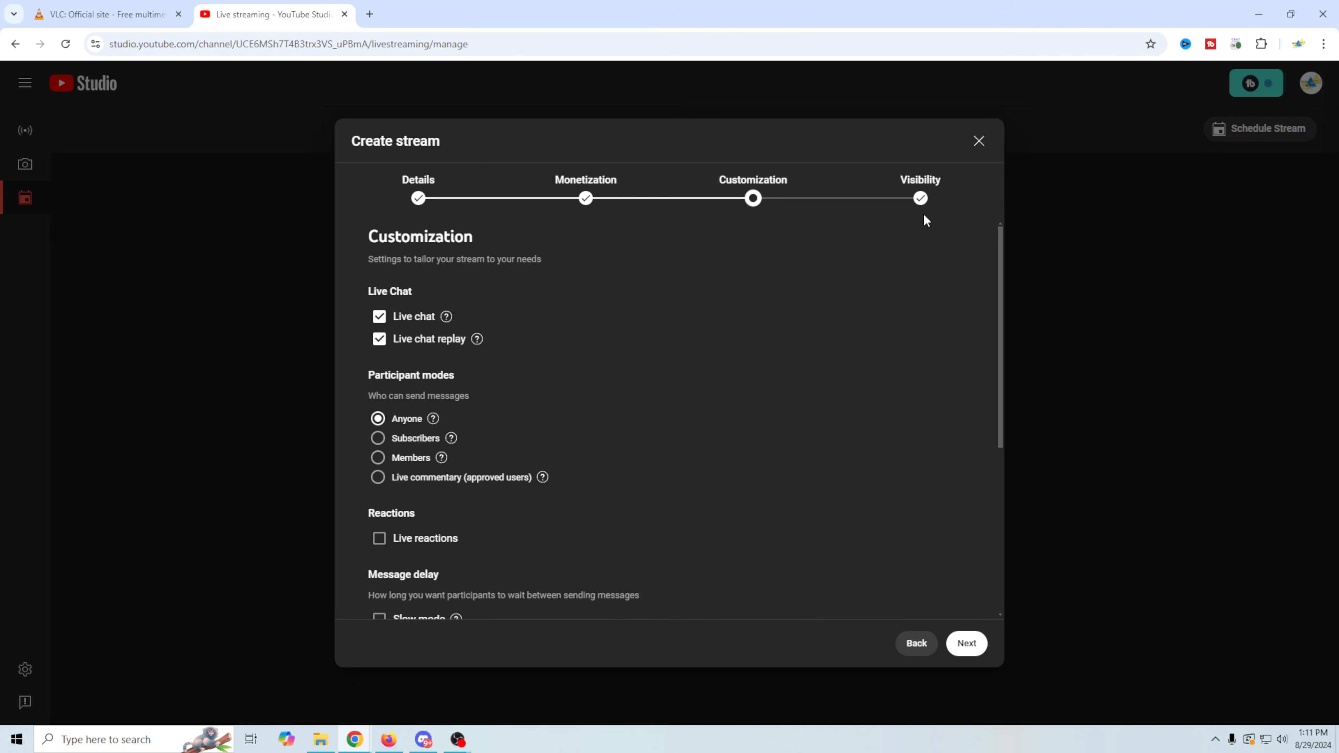
{"action": "left_click", "coordinate": [924, 182]}
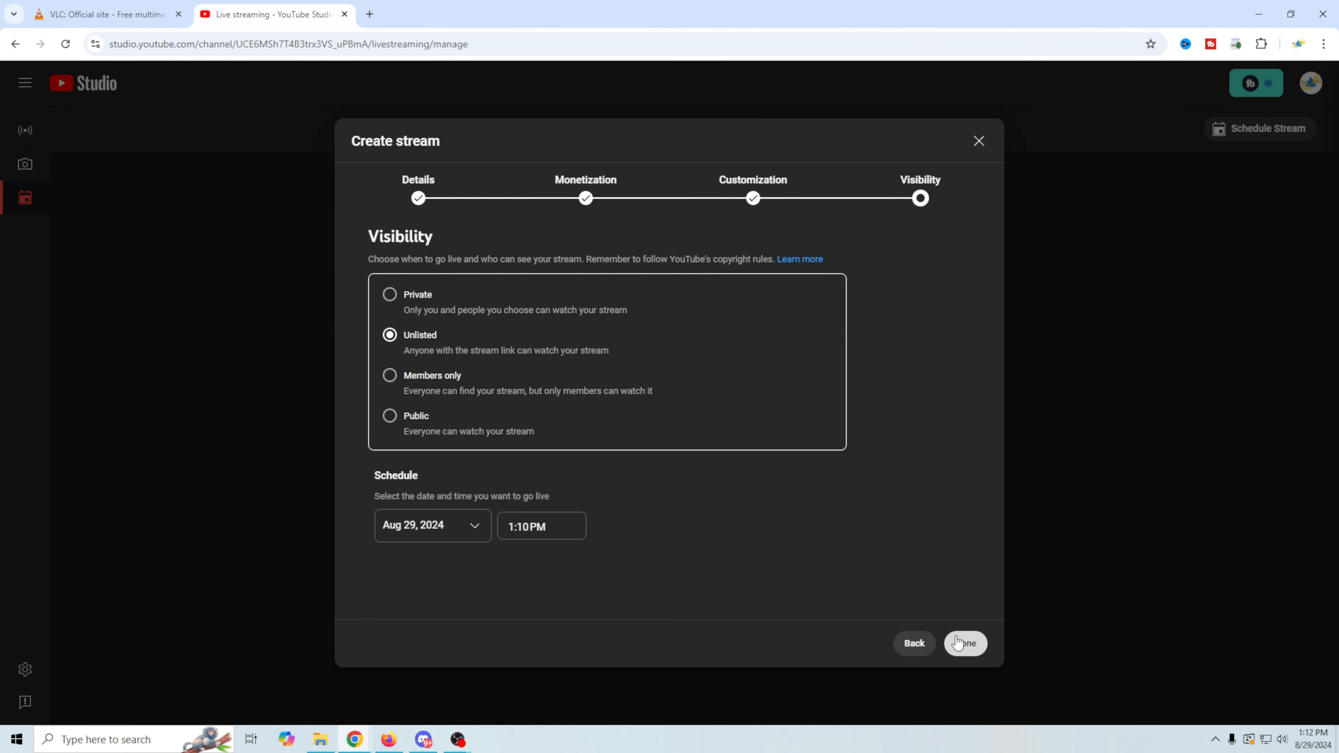
{"action": "left_click", "coordinate": [978, 141]}
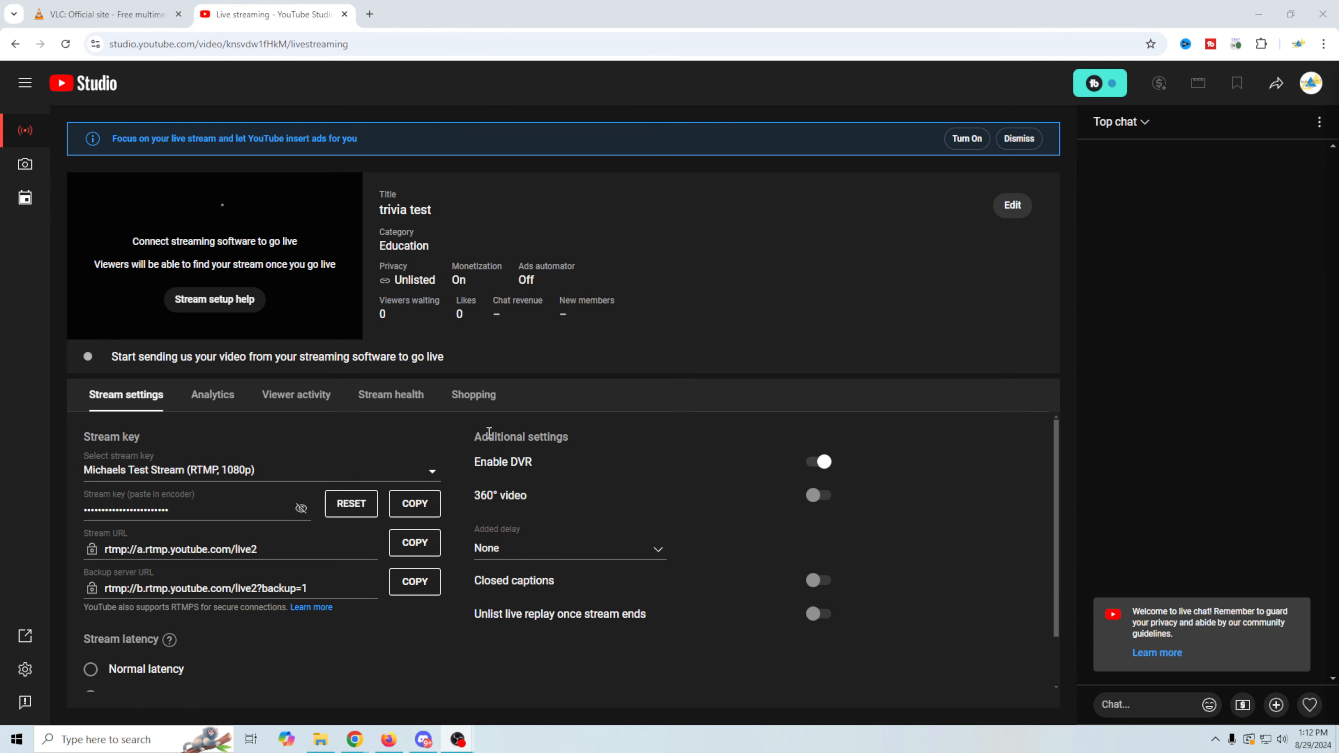
- Switch to OBS, view the Stream settings with the stream key option for YouTube - RTMPS, and cancel the settings
{"action": "mouse_move", "coordinate": [458, 738]}
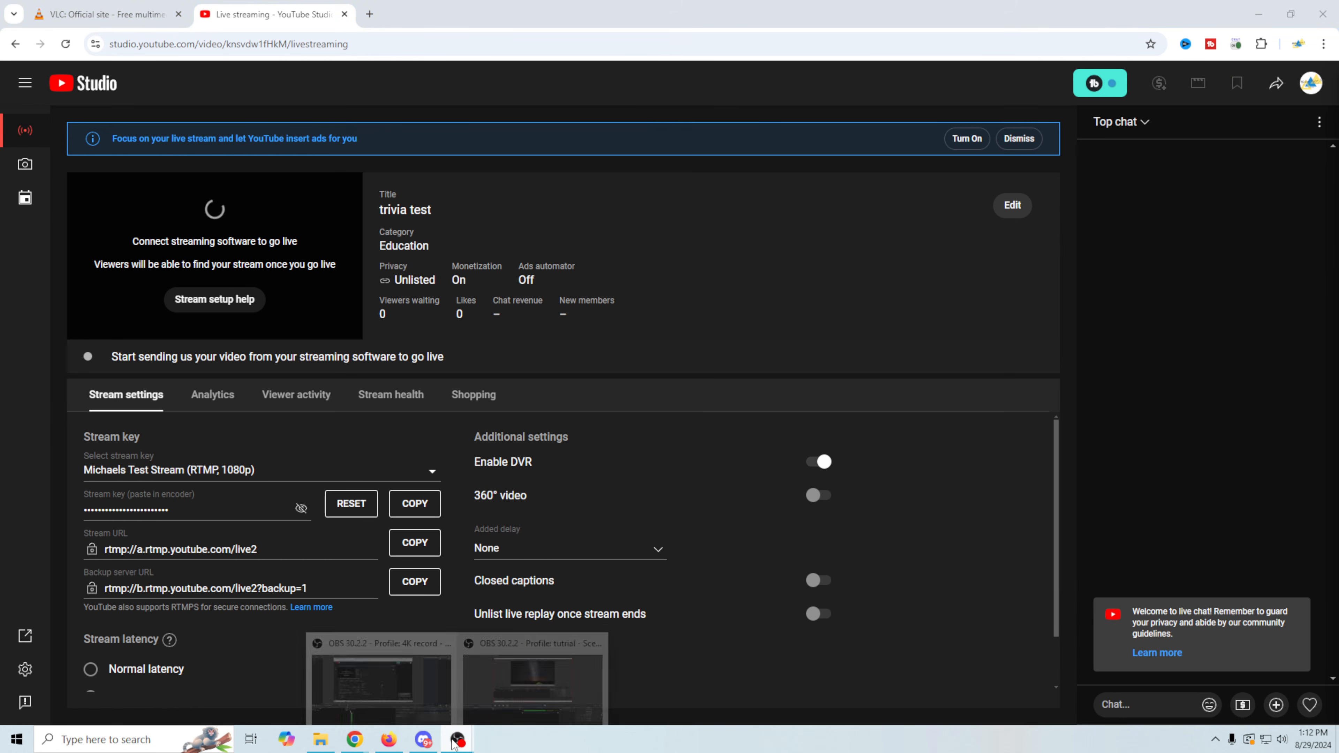
{"action": "left_click", "coordinate": [548, 678]}
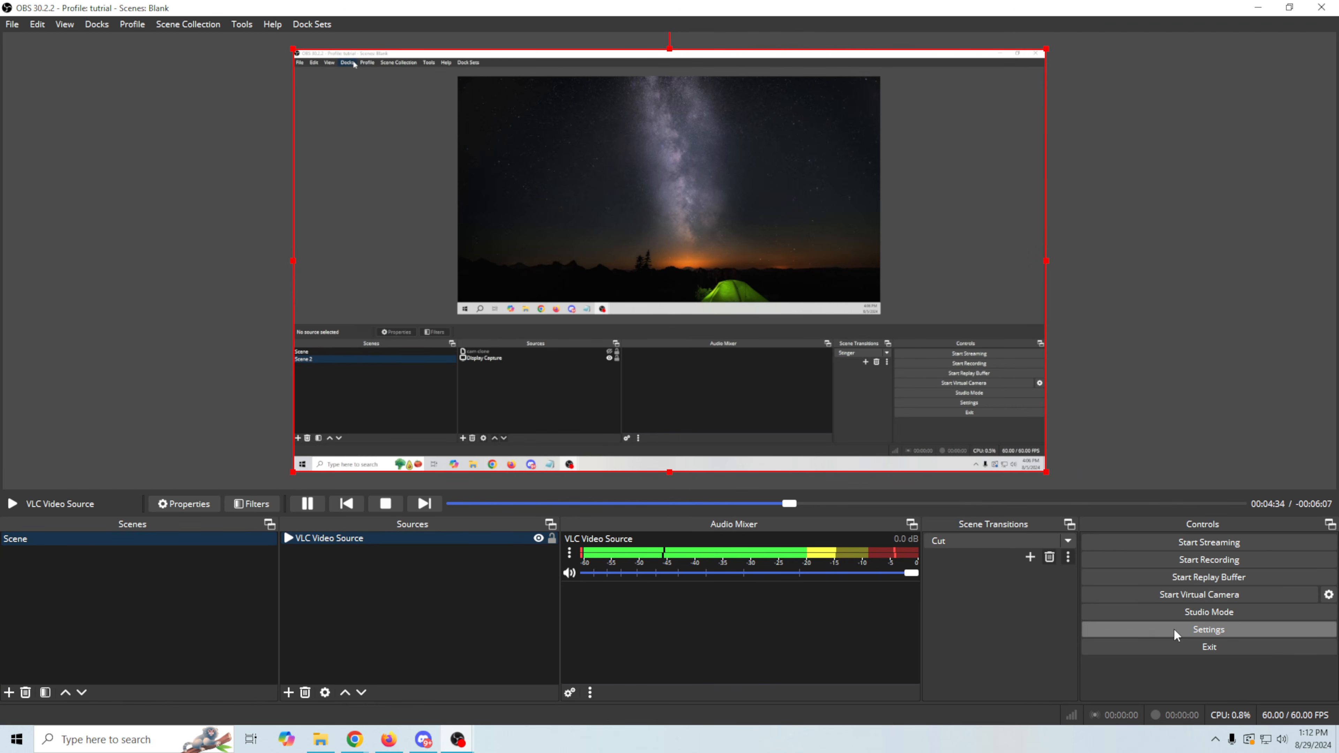
{"action": "left_click", "coordinate": [1208, 629]}
{"action": "left_click", "coordinate": [369, 176]}
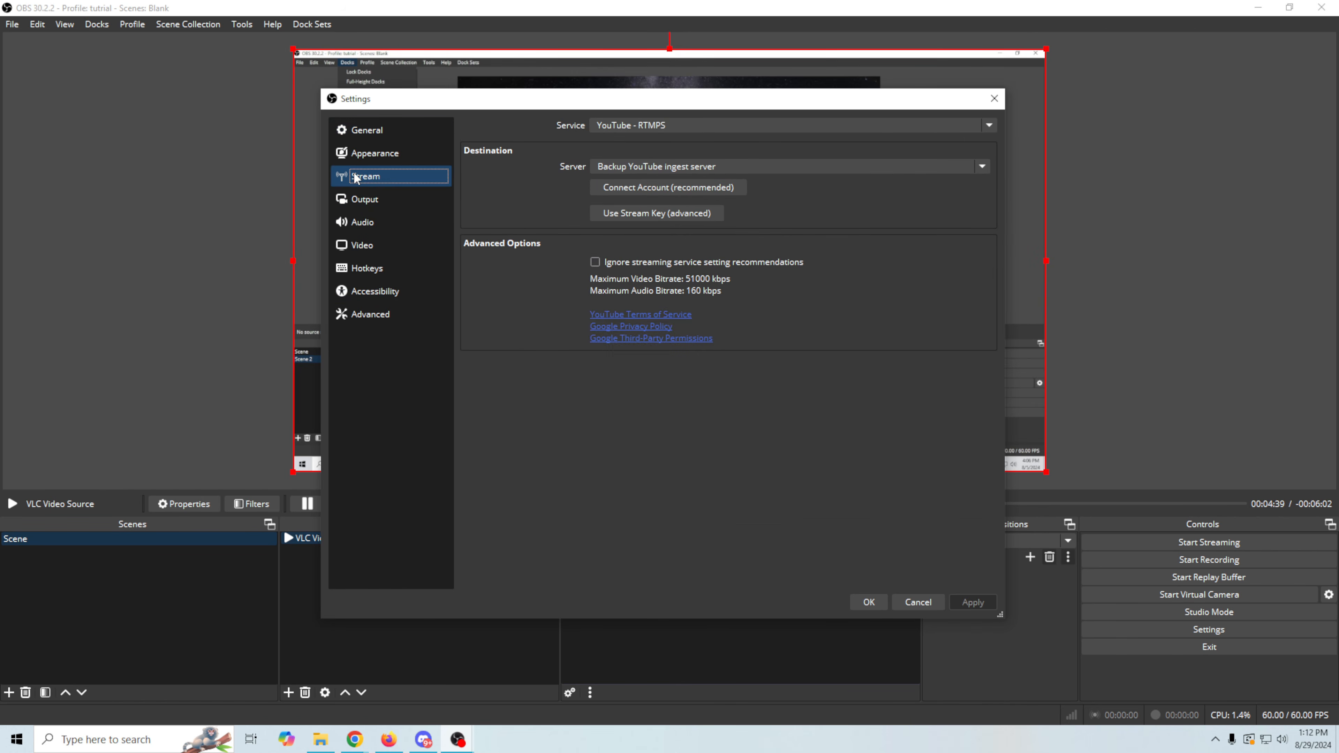
{"action": "left_click", "coordinate": [648, 216]}
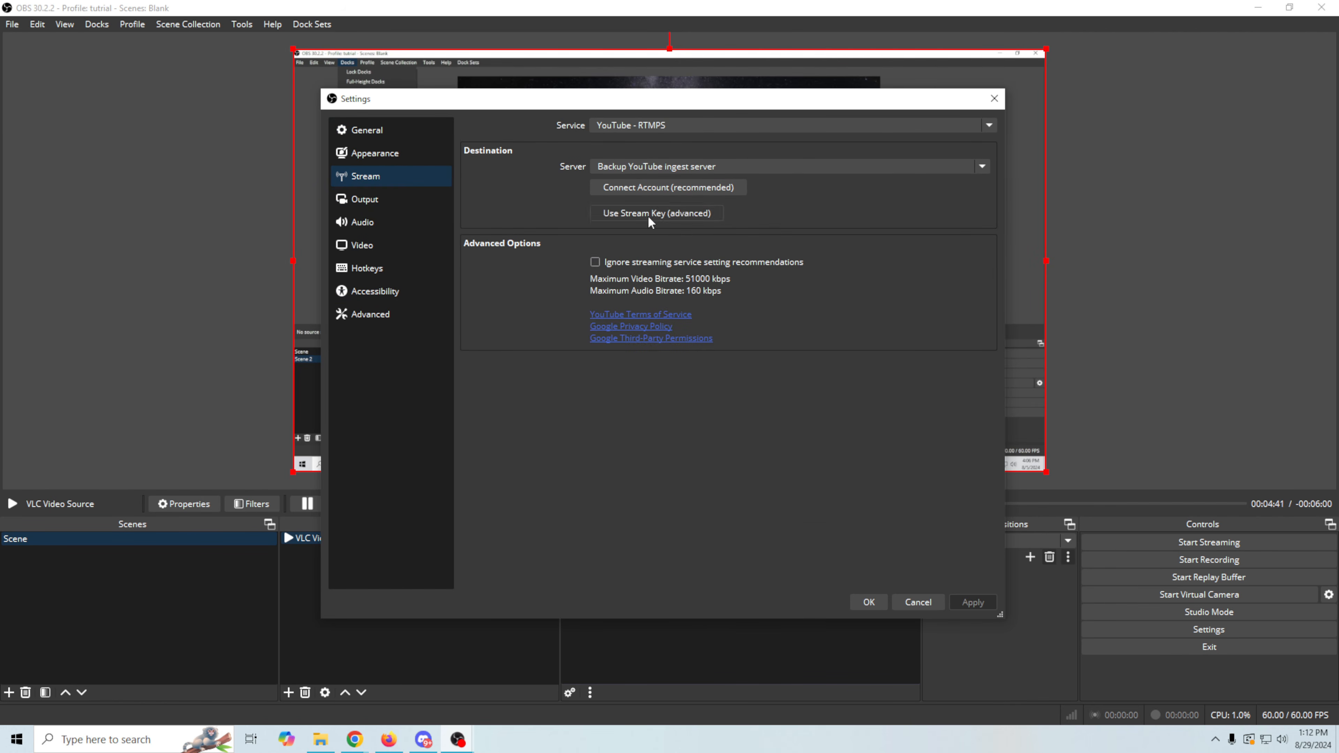
{"action": "left_click", "coordinate": [918, 602]}
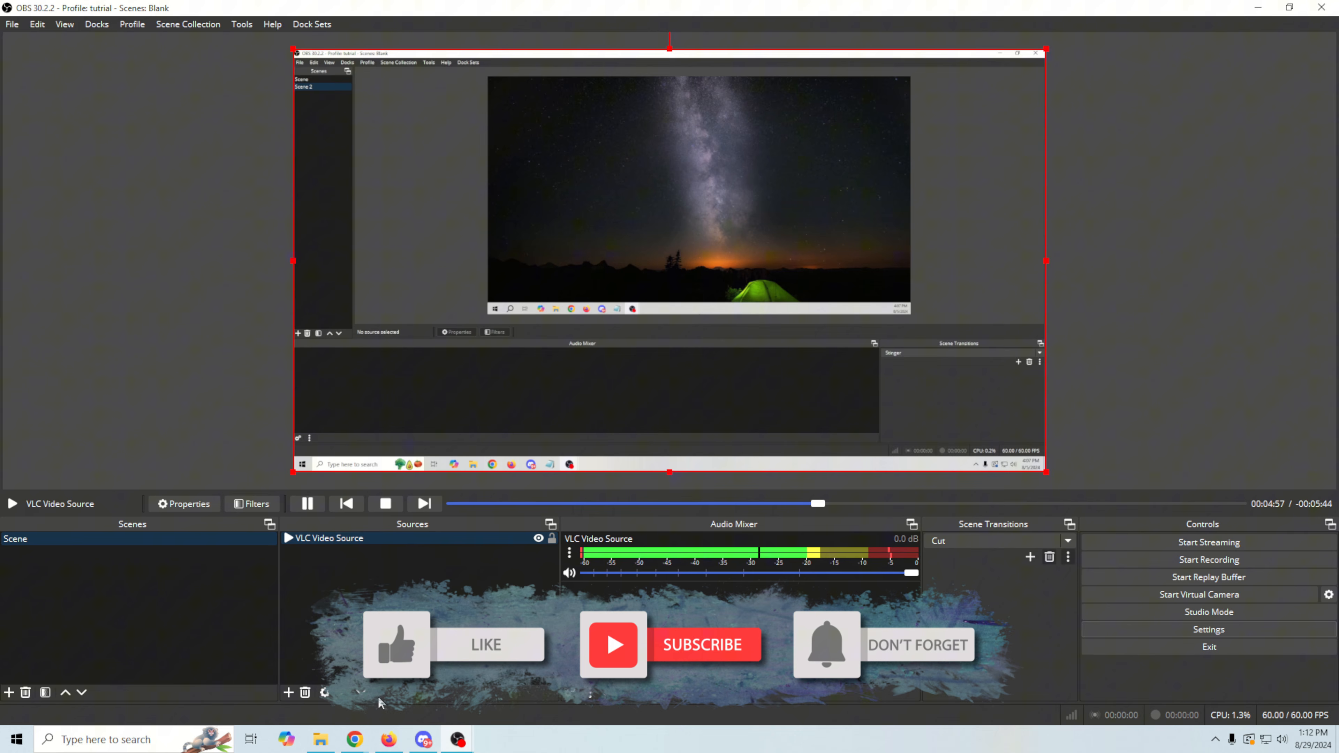
- Check the stream's control room in YouTube Studio, and hide the VLC Video Source in OBS
{"action": "mouse_move", "coordinate": [352, 745]}
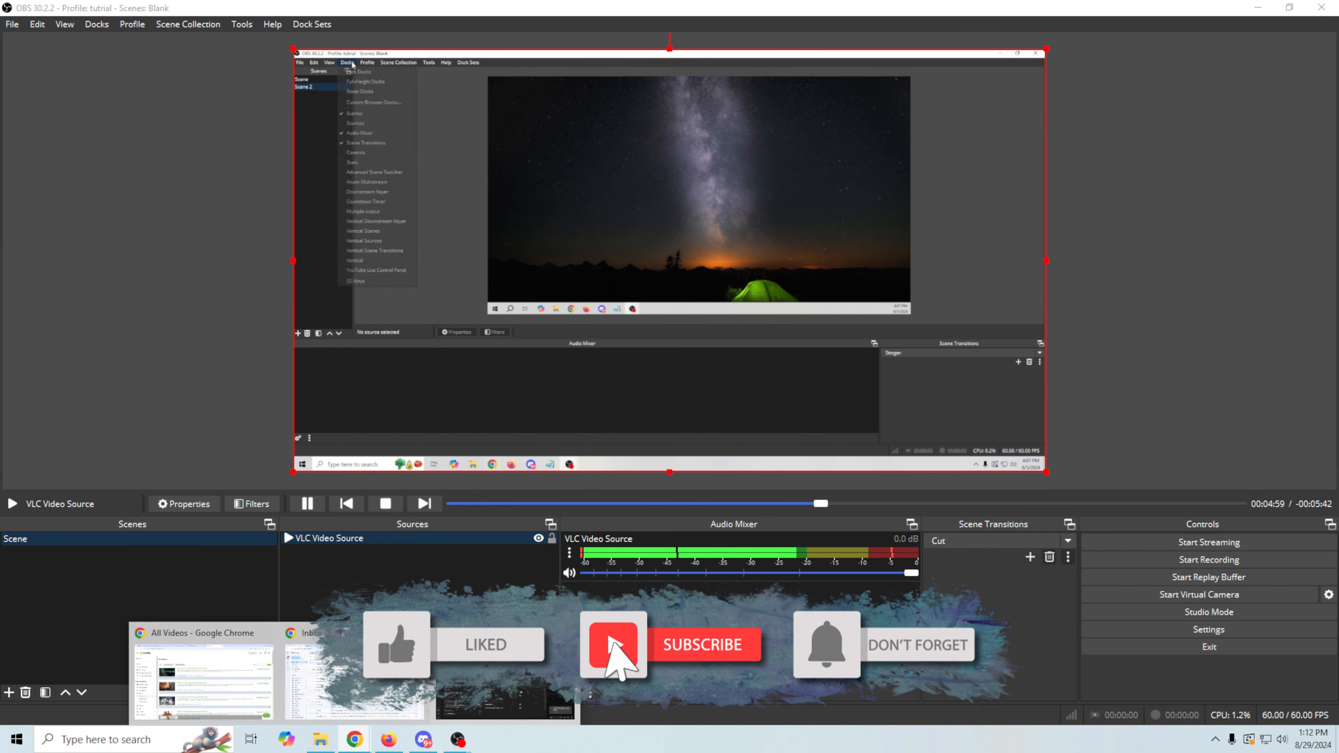
{"action": "left_click", "coordinate": [511, 684]}
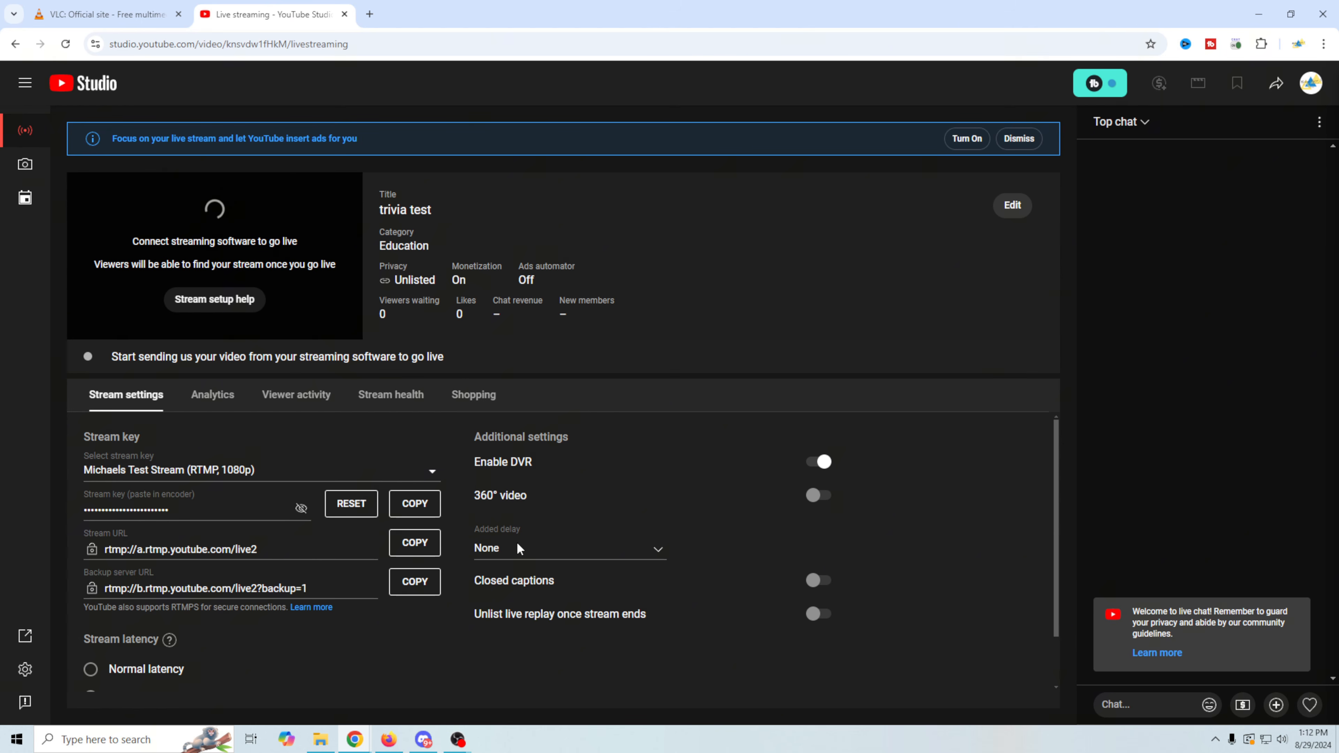
{"action": "mouse_move", "coordinate": [457, 744]}
{"action": "left_click", "coordinate": [542, 690]}
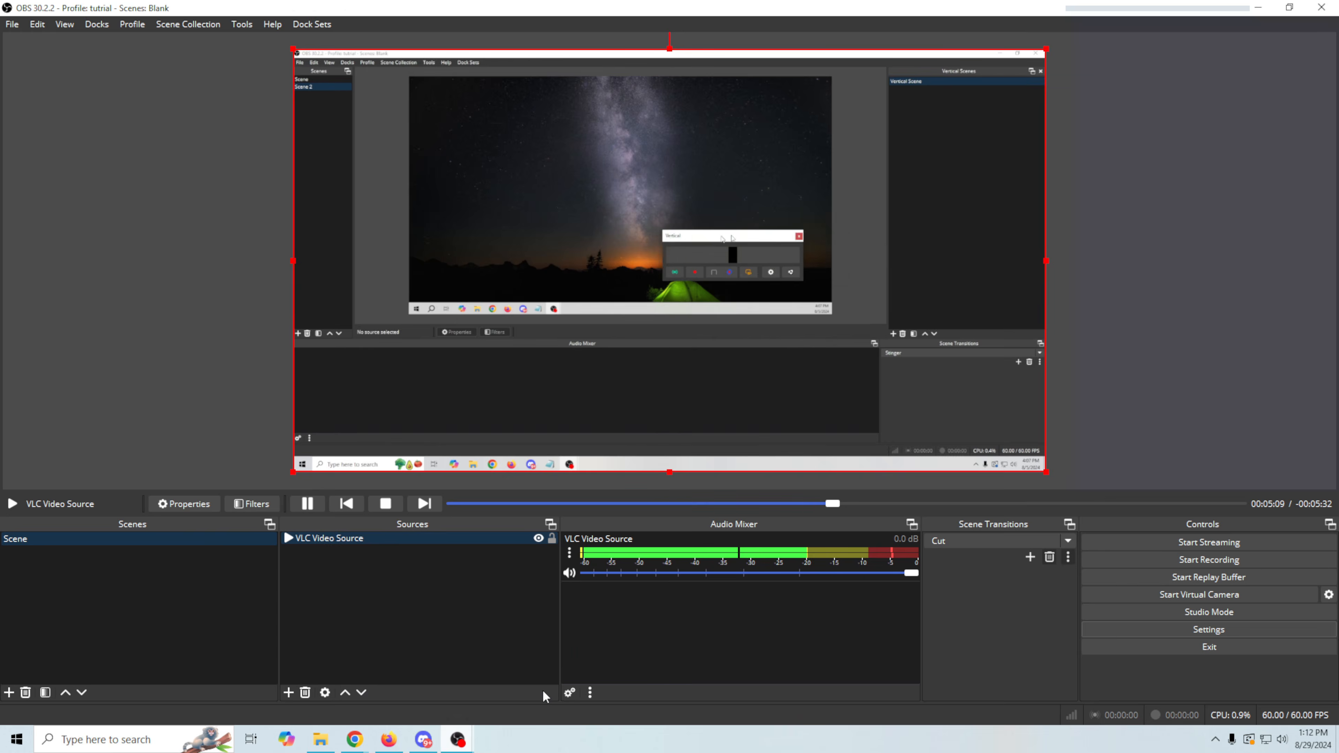
{"action": "left_click", "coordinate": [539, 538]}
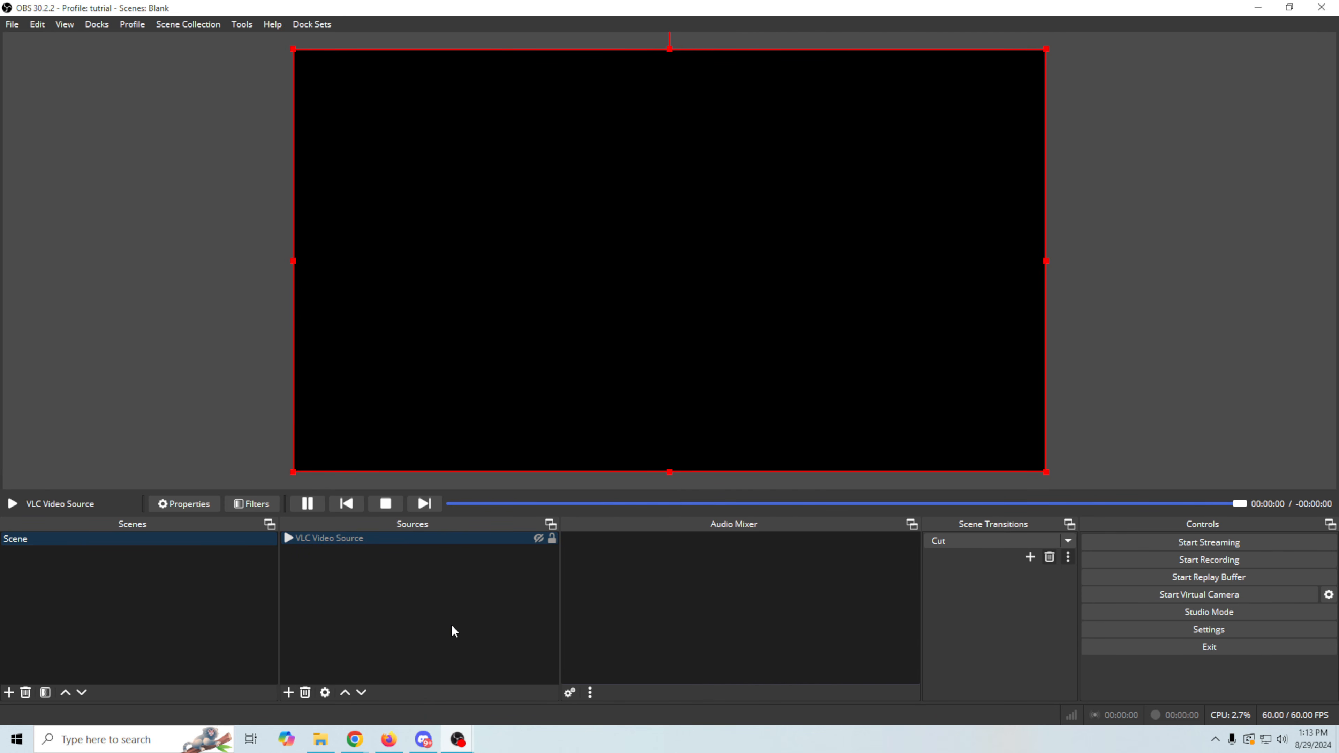
- After checking YouTube Studio's stream preview, make the VLC Video Source visible again in OBS and return to YouTube Studio
{"action": "left_click", "coordinate": [355, 740]}
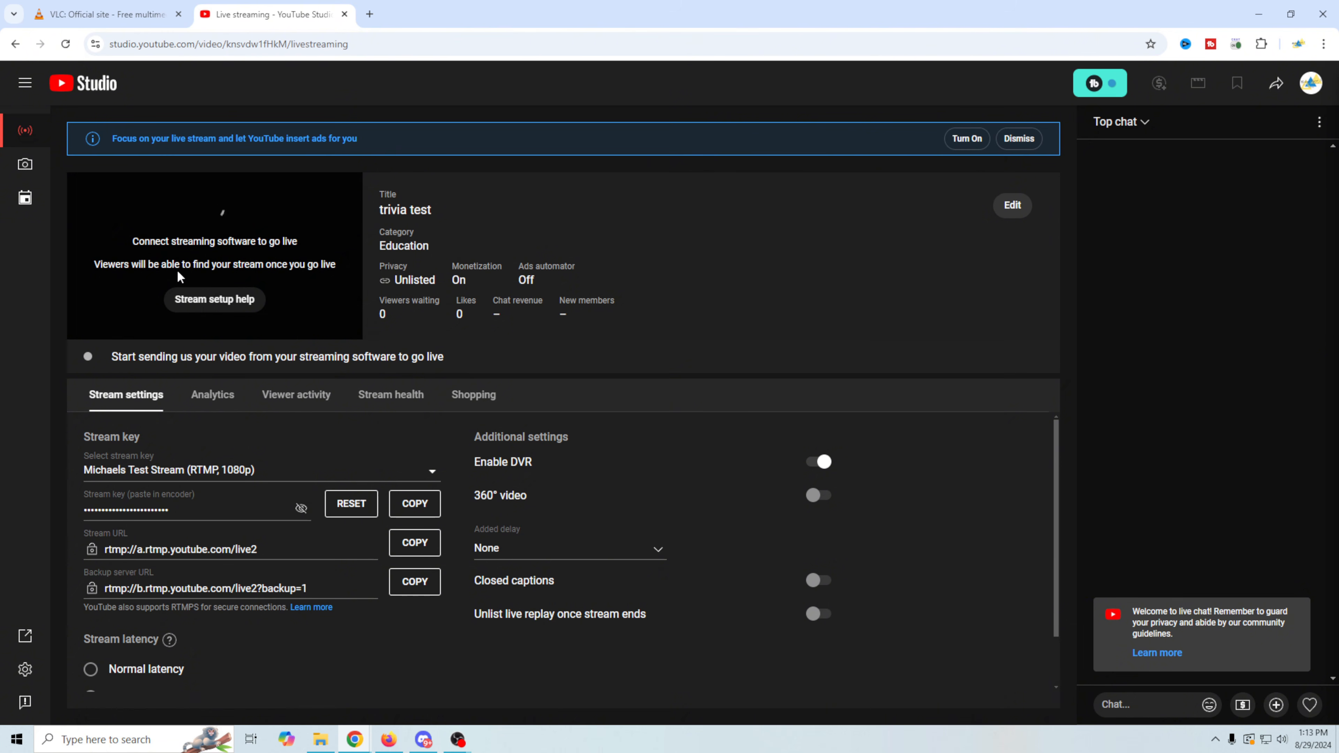
{"action": "mouse_move", "coordinate": [457, 739]}
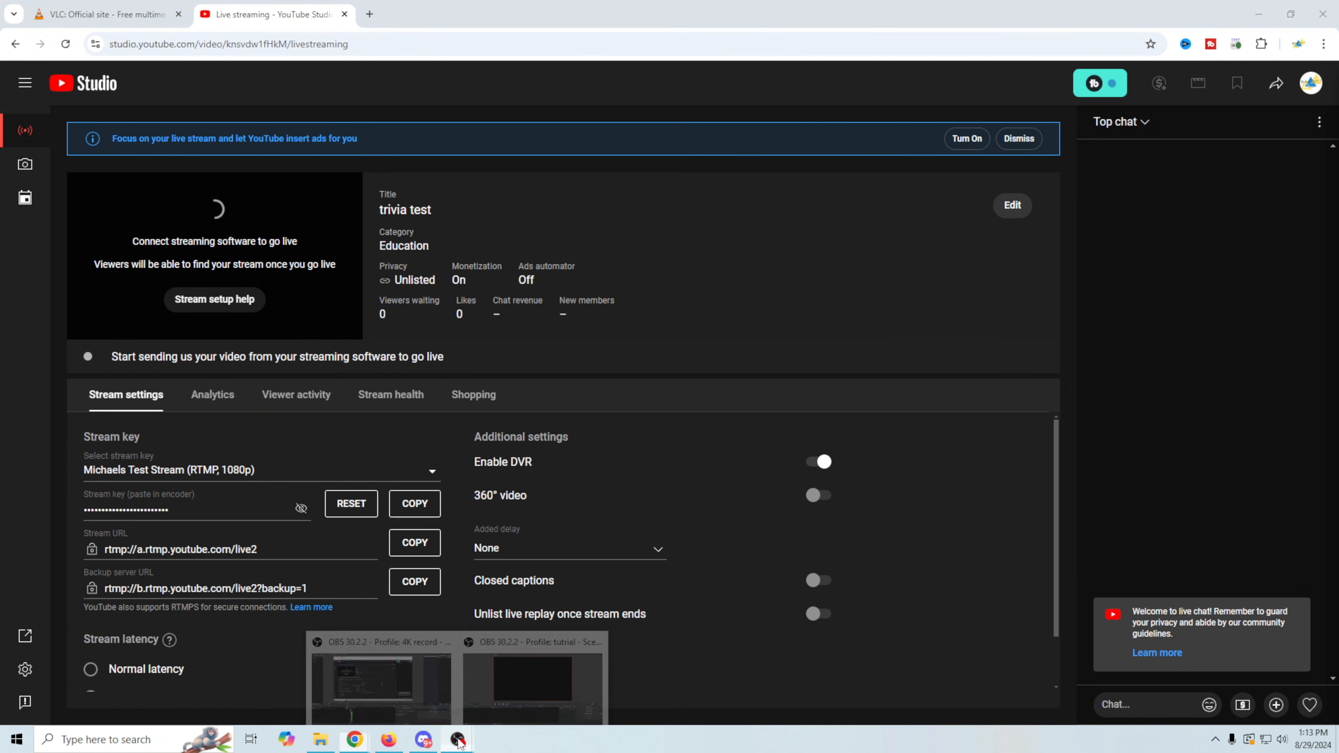
{"action": "left_click", "coordinate": [516, 693]}
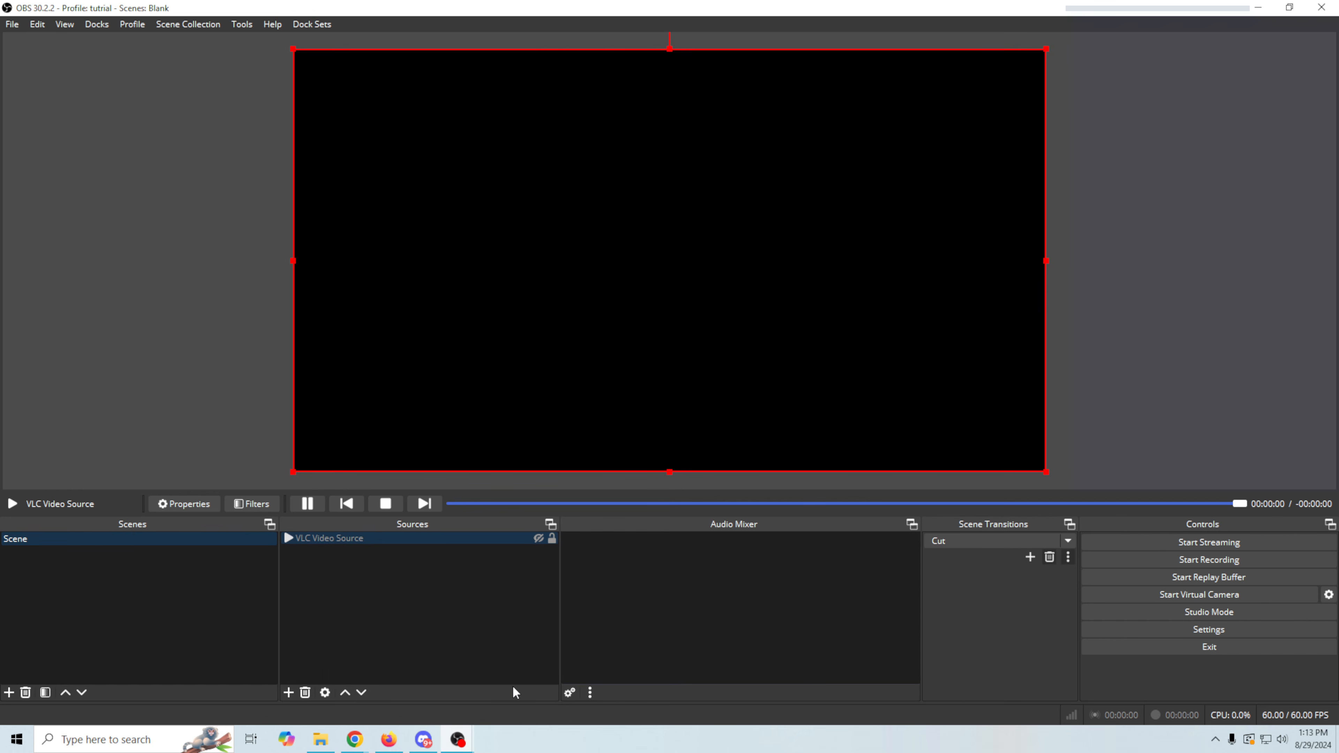
{"action": "left_click", "coordinate": [539, 538]}
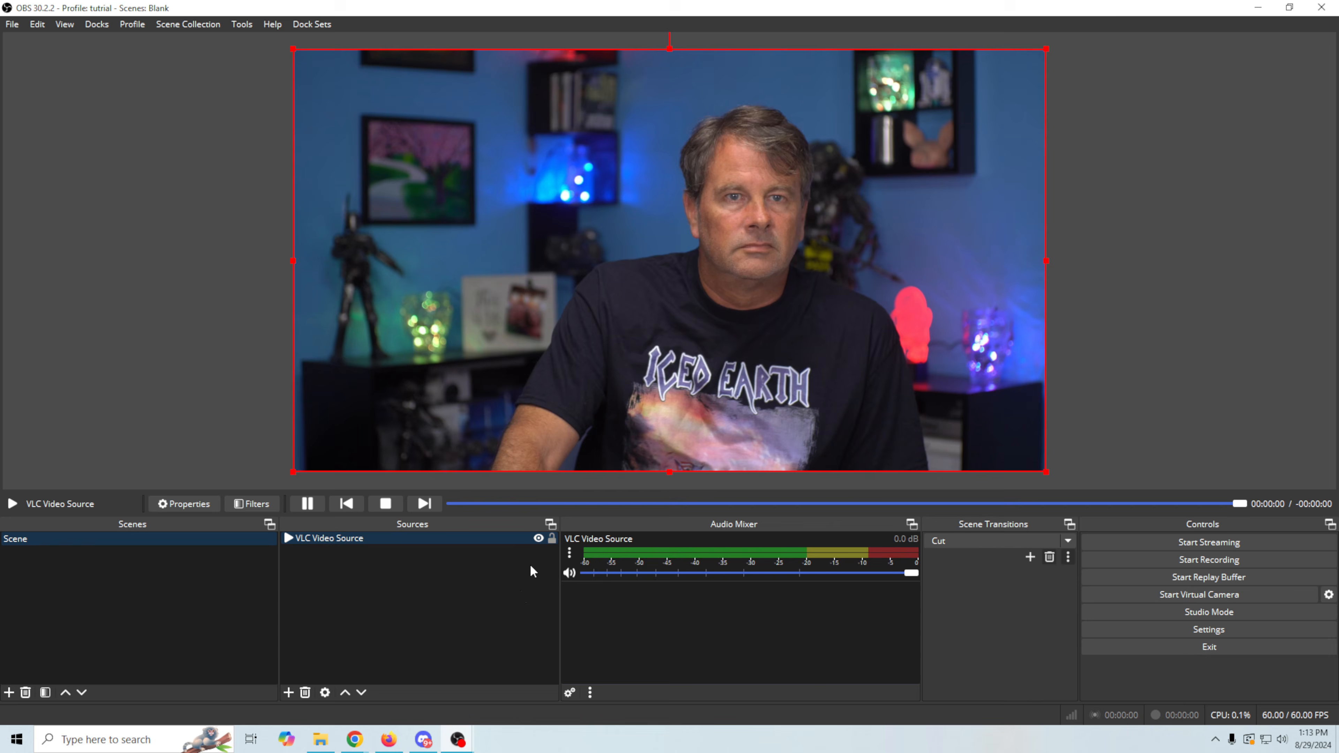
{"action": "left_click", "coordinate": [1259, 7]}
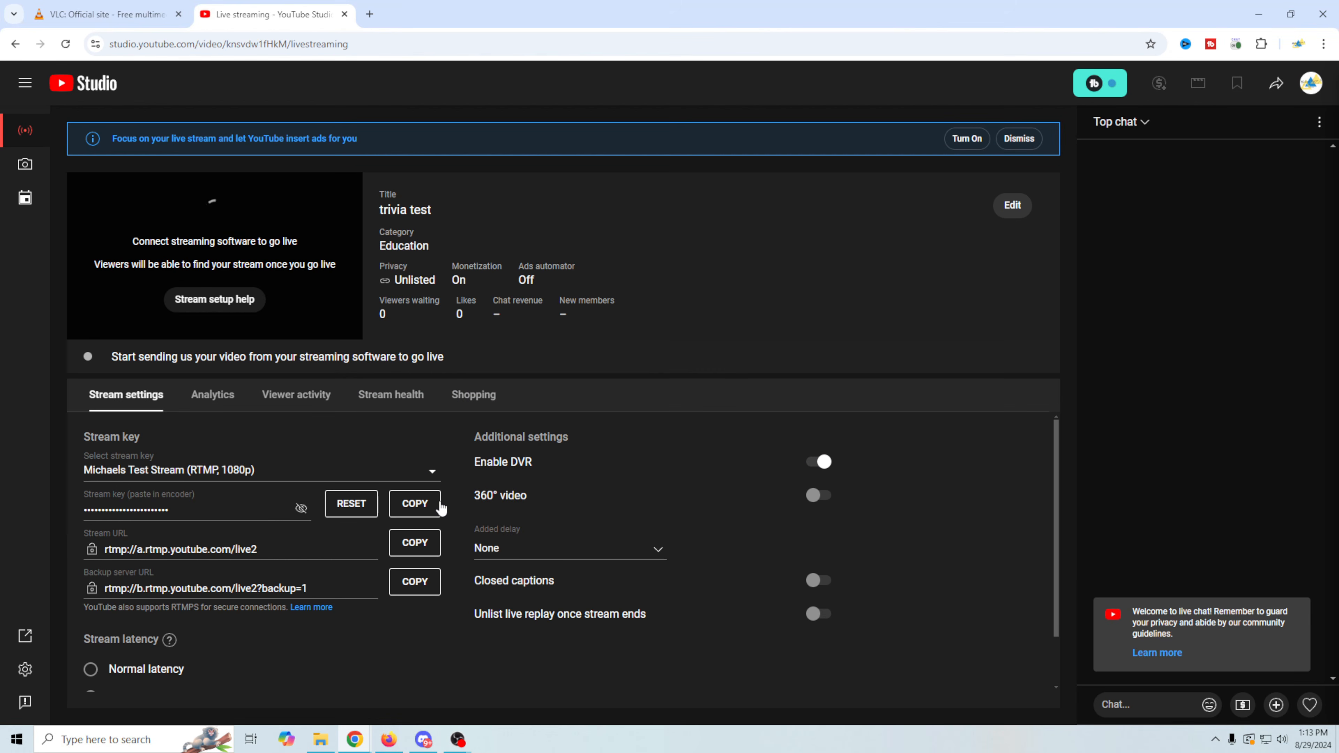